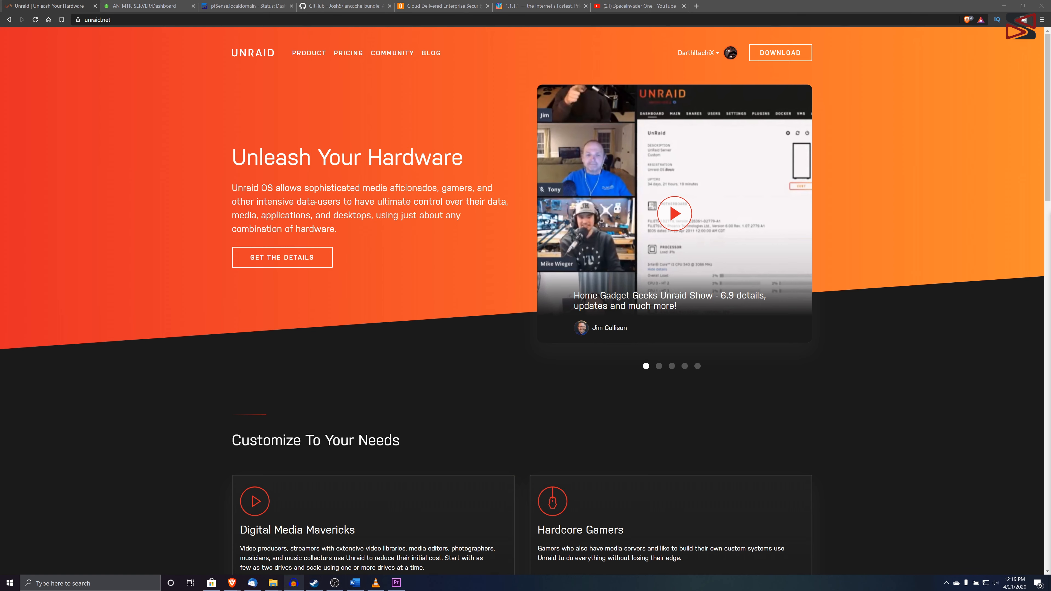
Review the Unraid product and pricing pages, and bring up the Spaceinvader One YouTube channel.
click(311, 57)
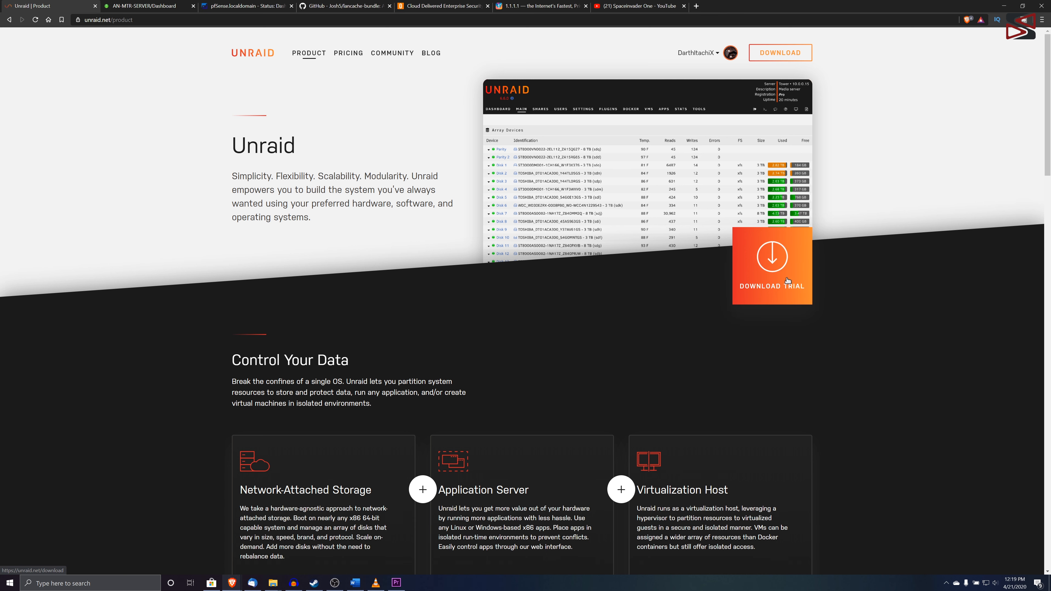
scroll(621, 300, down, 10)
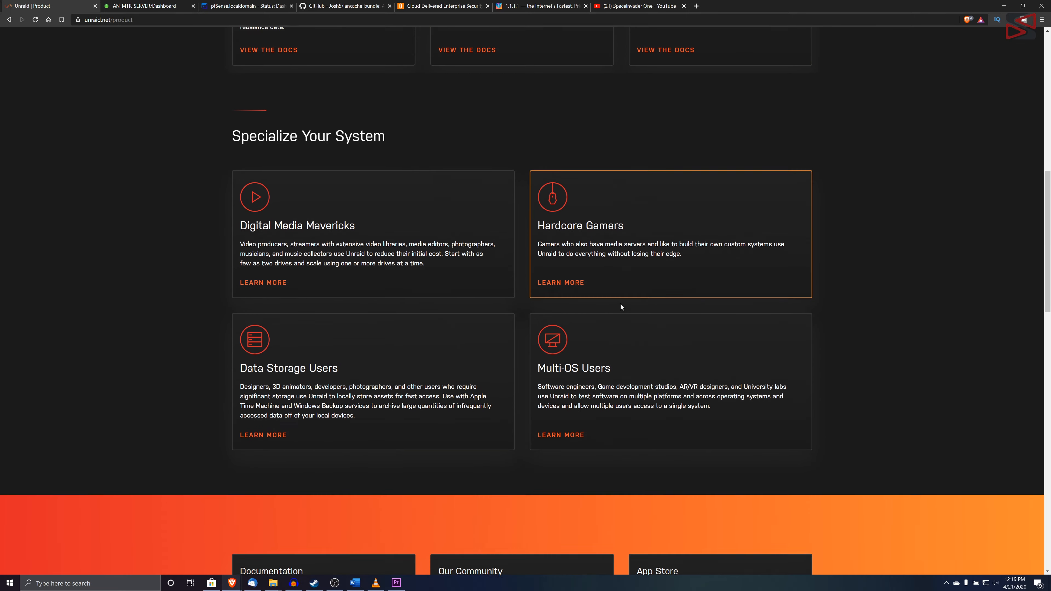
scroll(624, 307, up, 10)
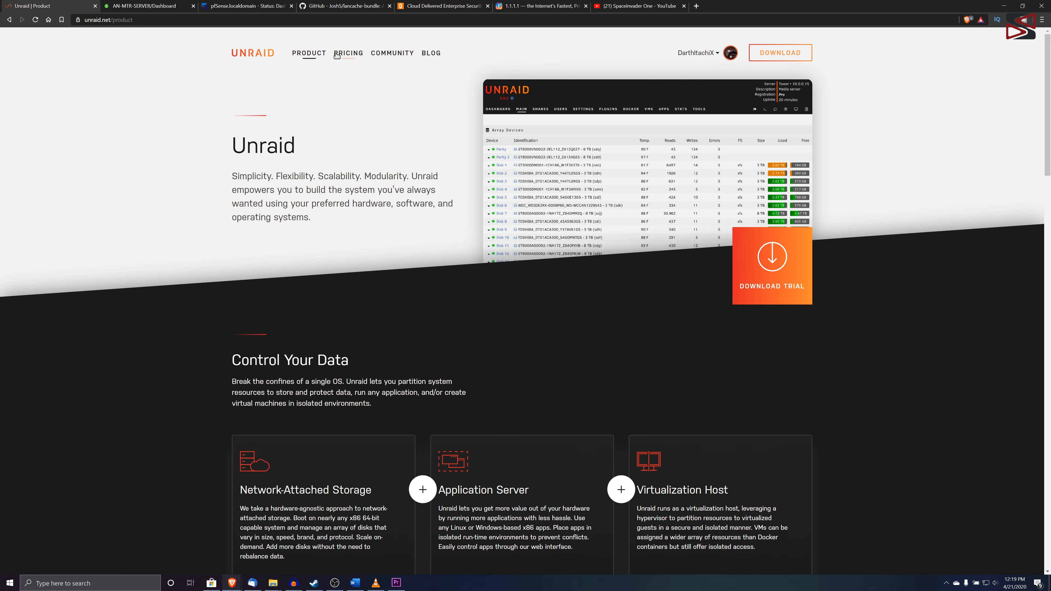
click(347, 50)
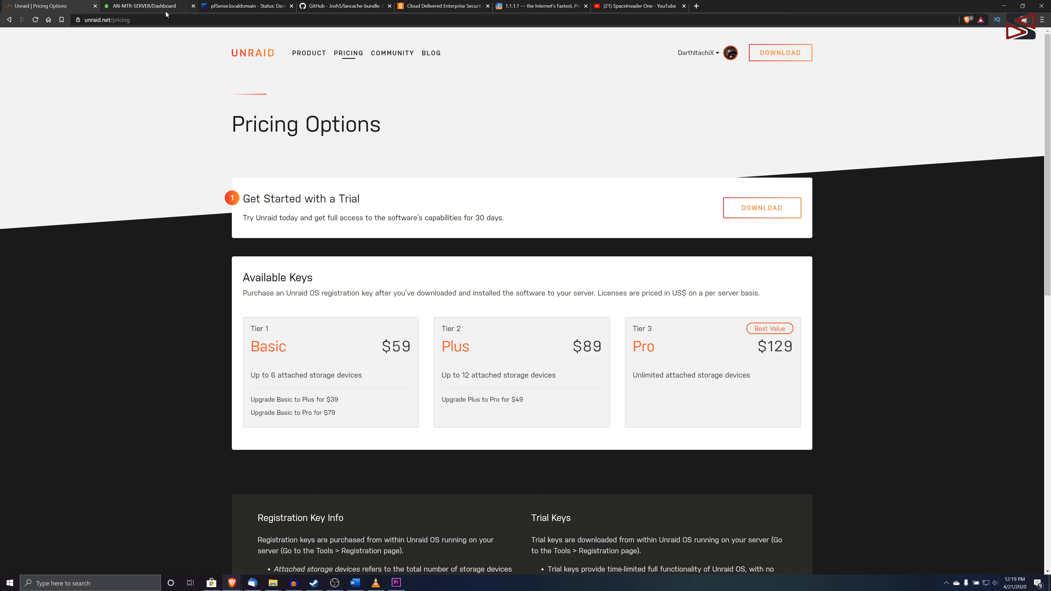
click(633, 5)
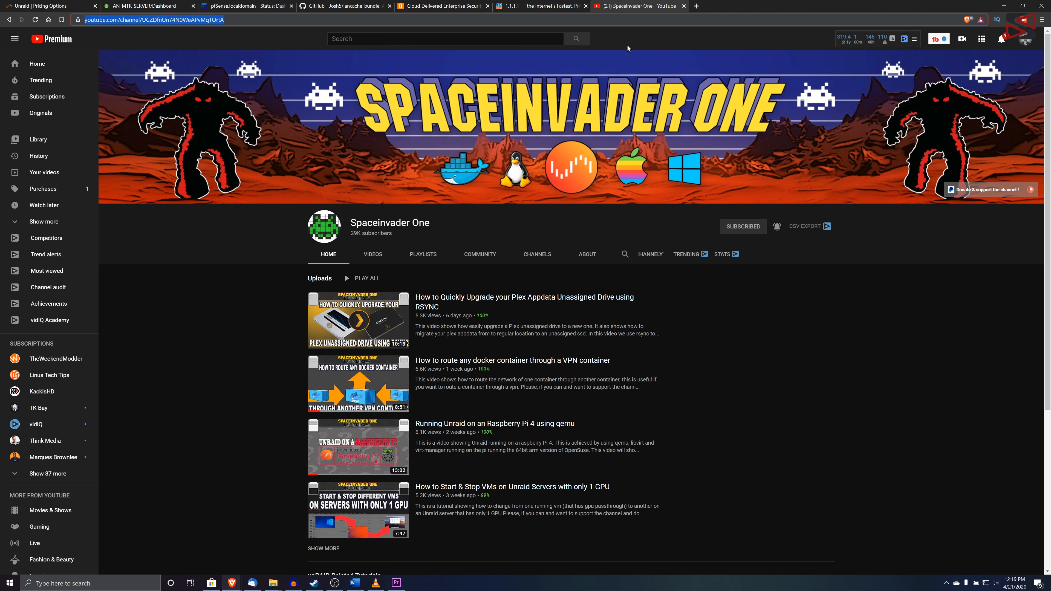
Switch to the Unraid server's web interface and open a blank form for adding a user share.
click(178, 6)
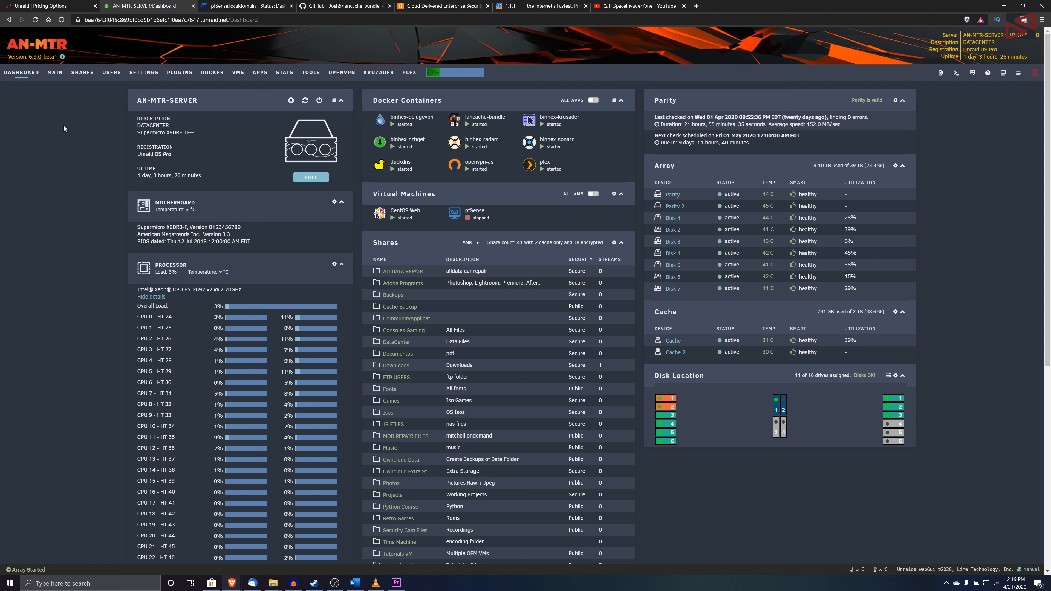
click(83, 73)
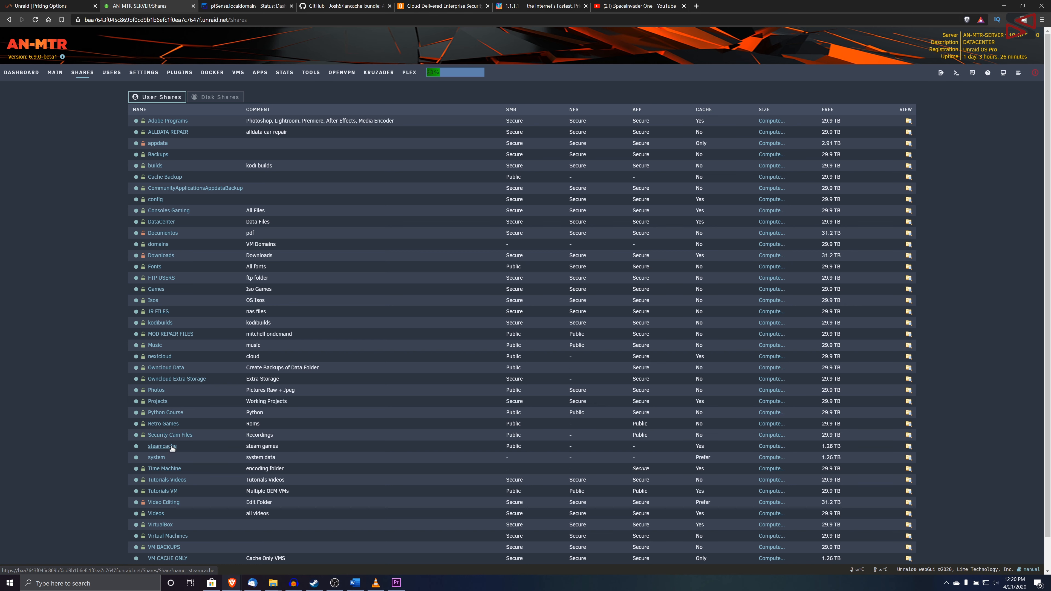
scroll(55, 351, down, 1)
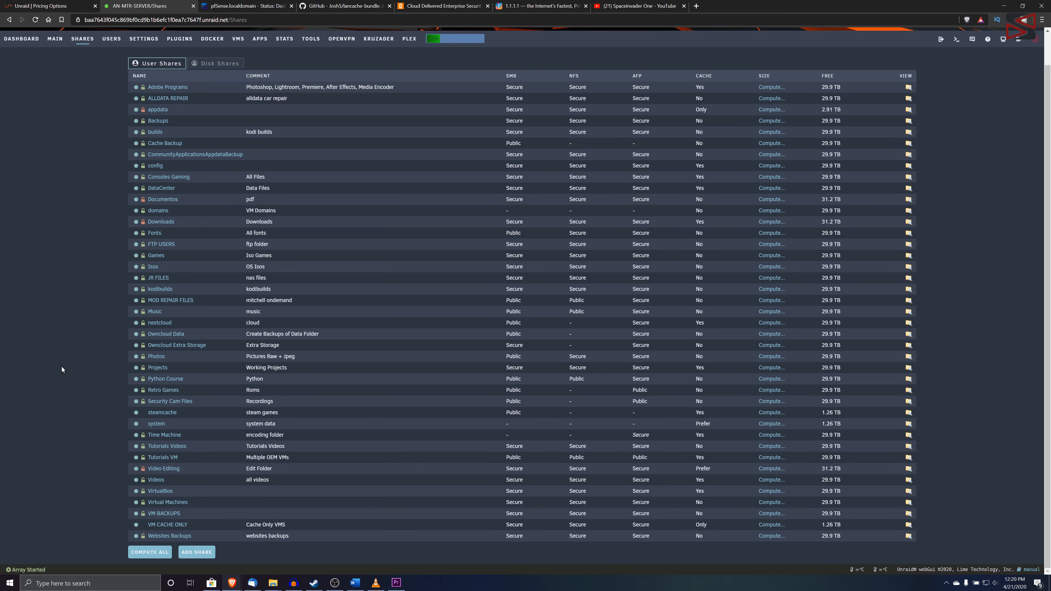
click(196, 552)
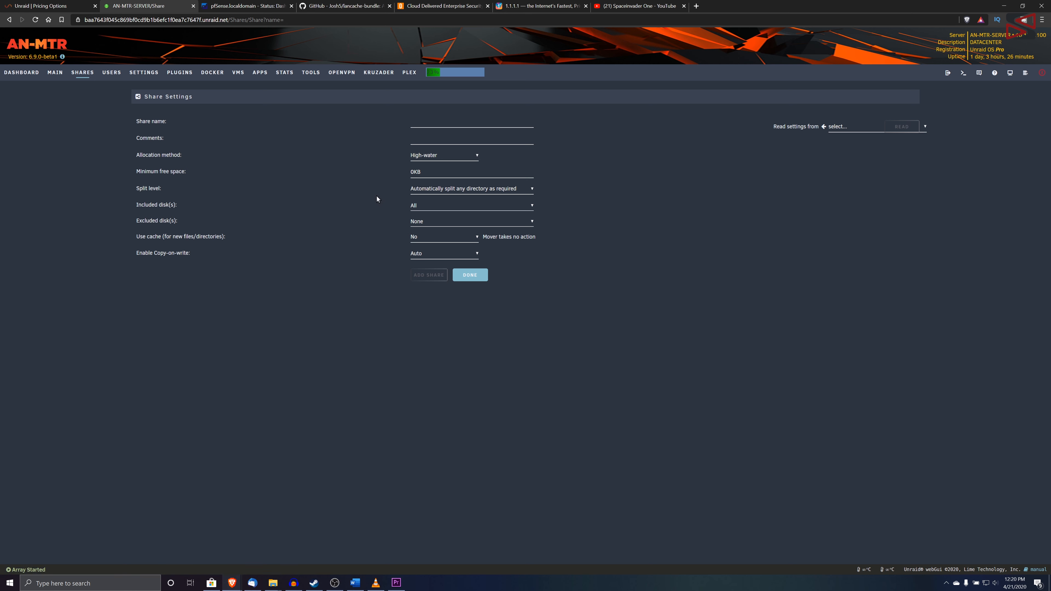
Examine the new share's name and comments fields, plus the help text and choices for its allocation method.
double_click(149, 138)
click(472, 122)
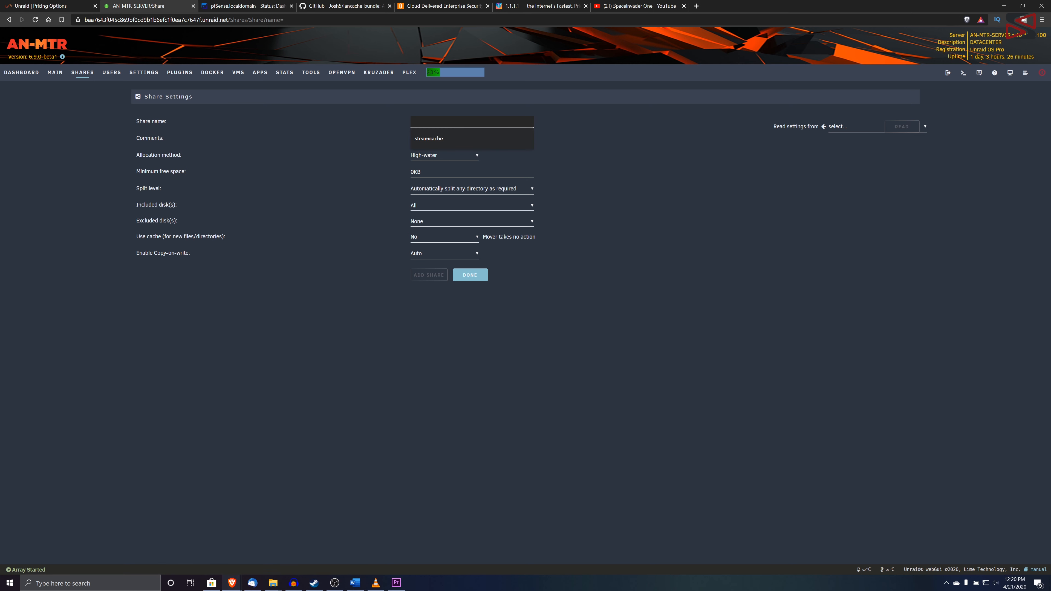
click(378, 149)
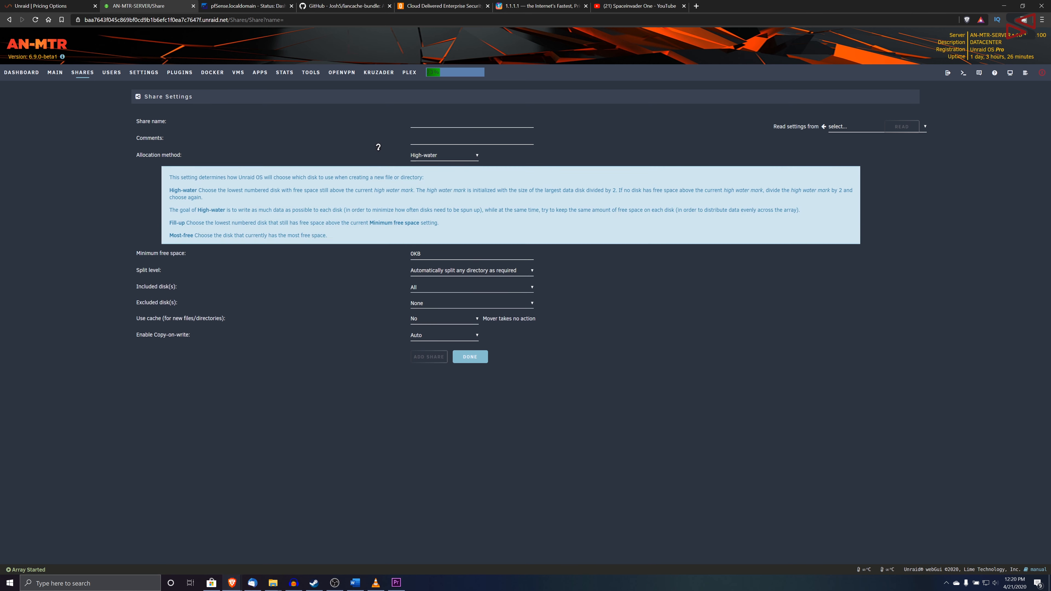
click(447, 139)
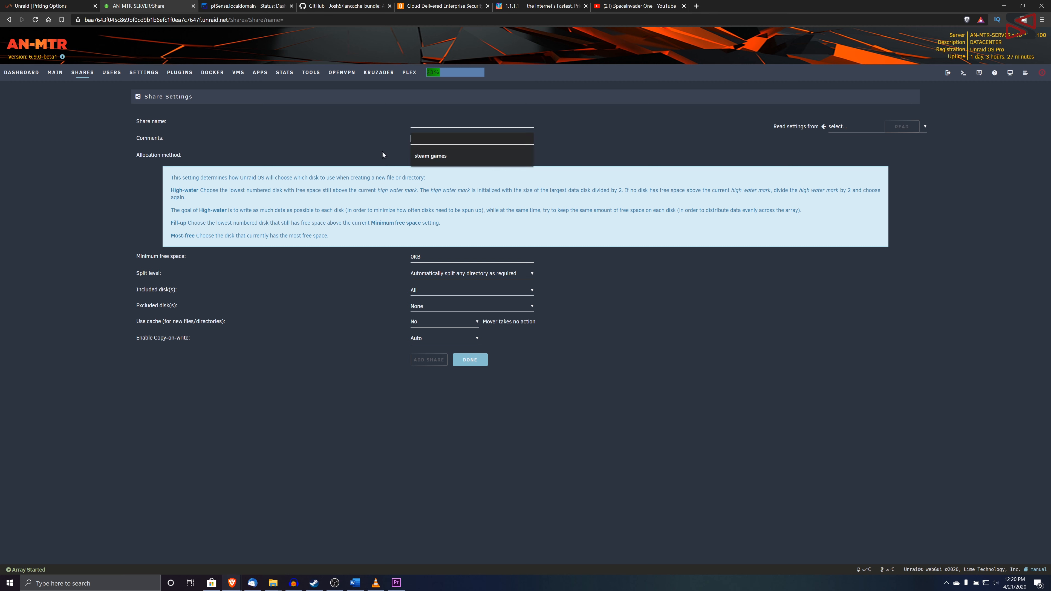
click(92, 197)
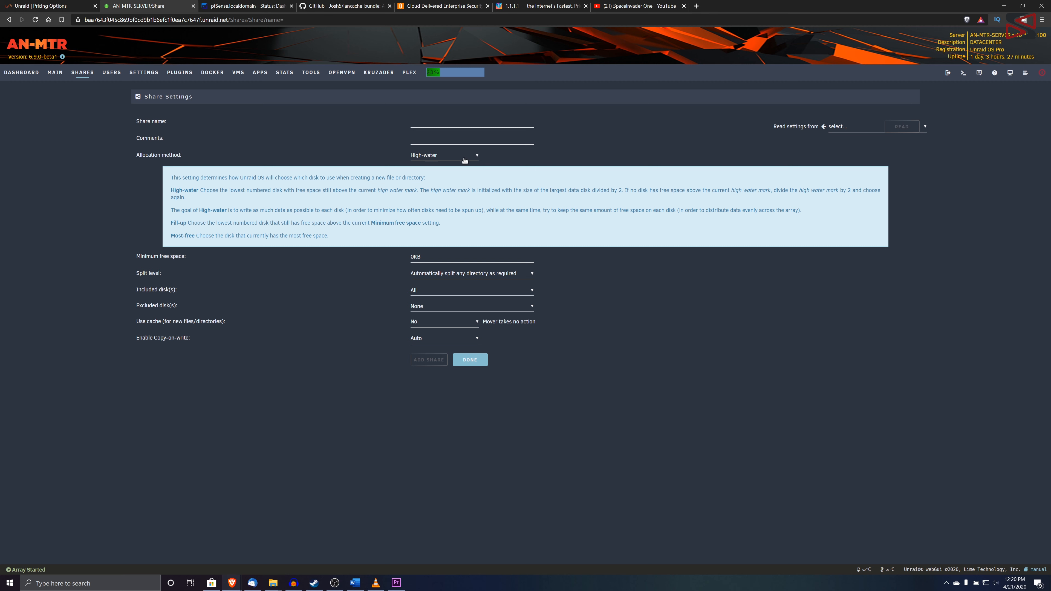
click(473, 157)
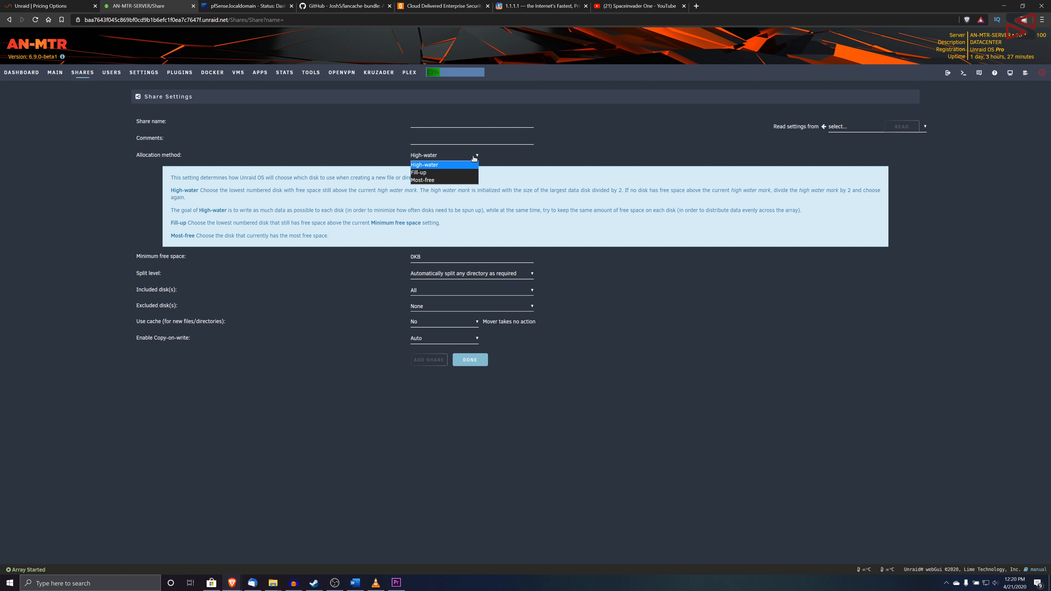
click(142, 151)
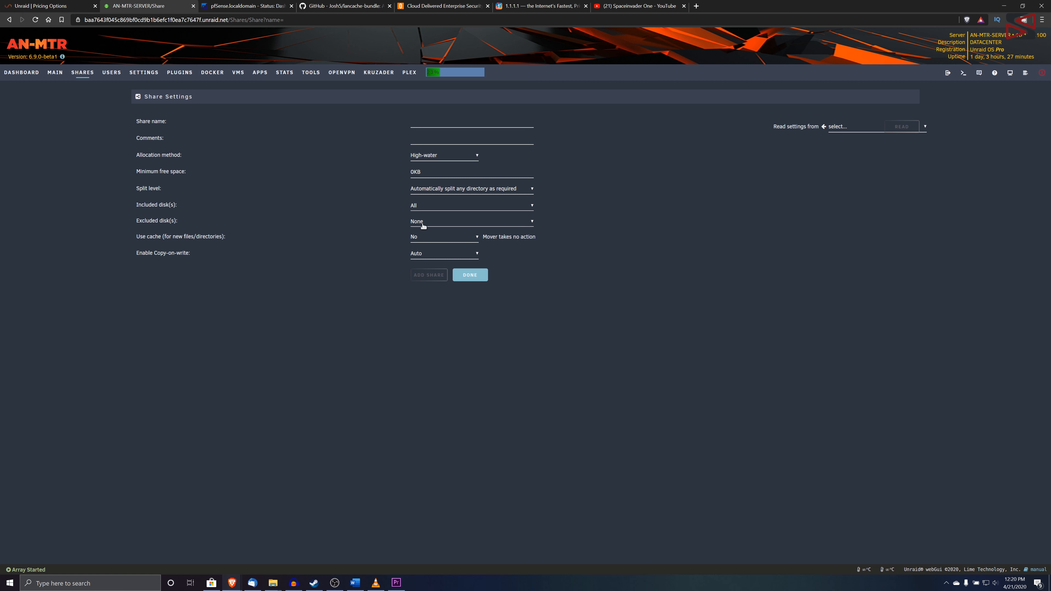
Set the new share's cache use for new files and directories to Yes.
click(462, 241)
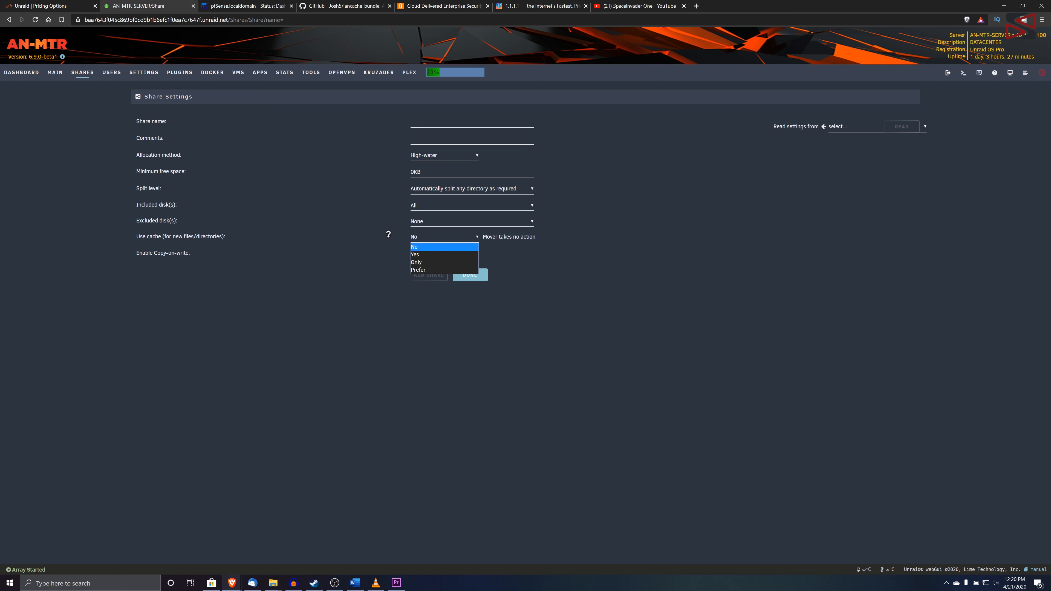
click(426, 255)
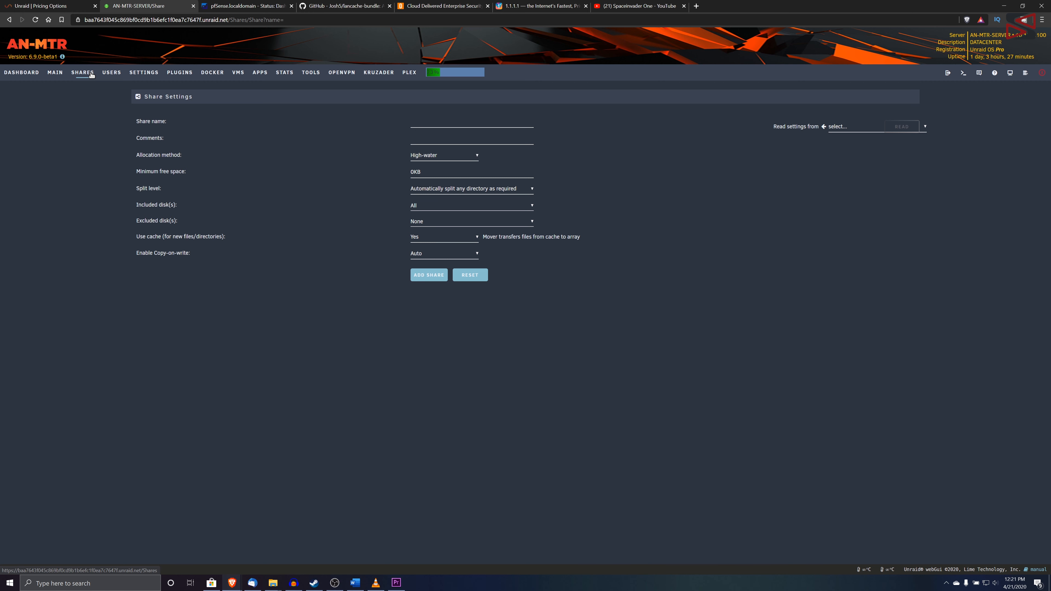
Search Community Applications for lancache and pick the suggested lancache-bundle.
click(260, 73)
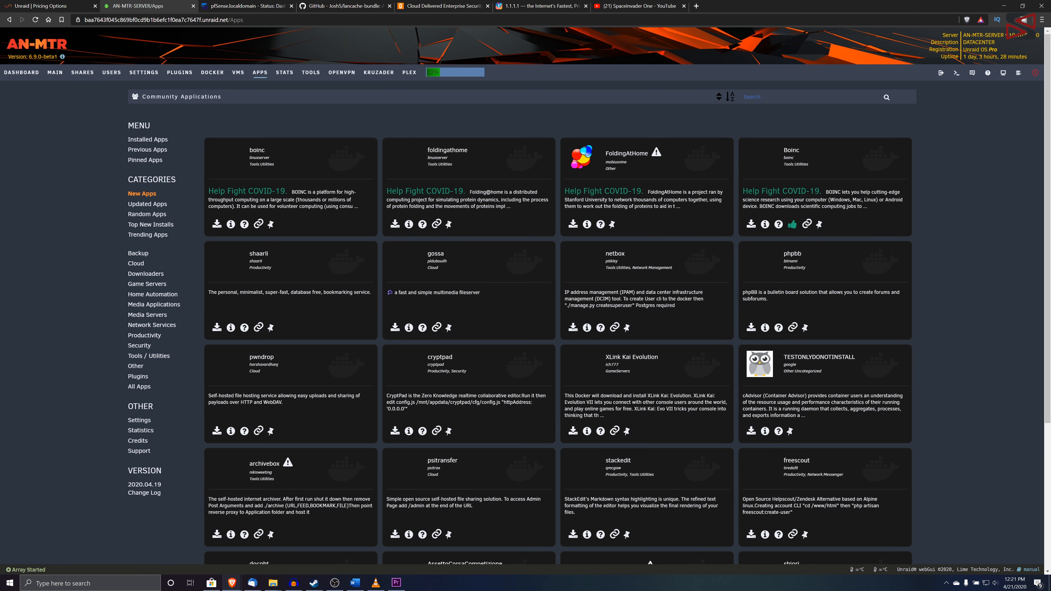
click(791, 97)
text(la)
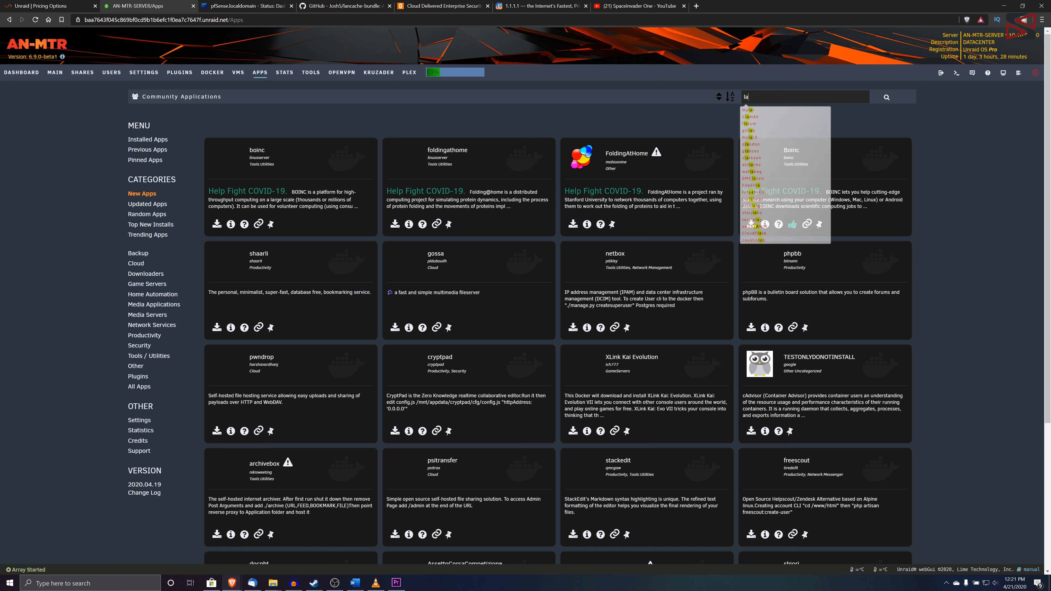
text(ncache)
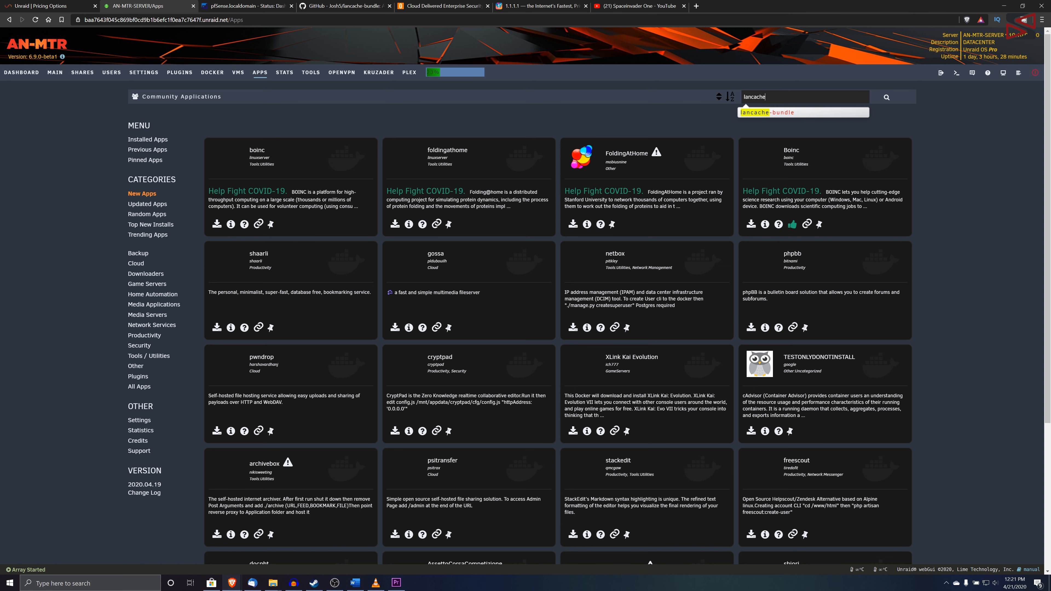
click(791, 112)
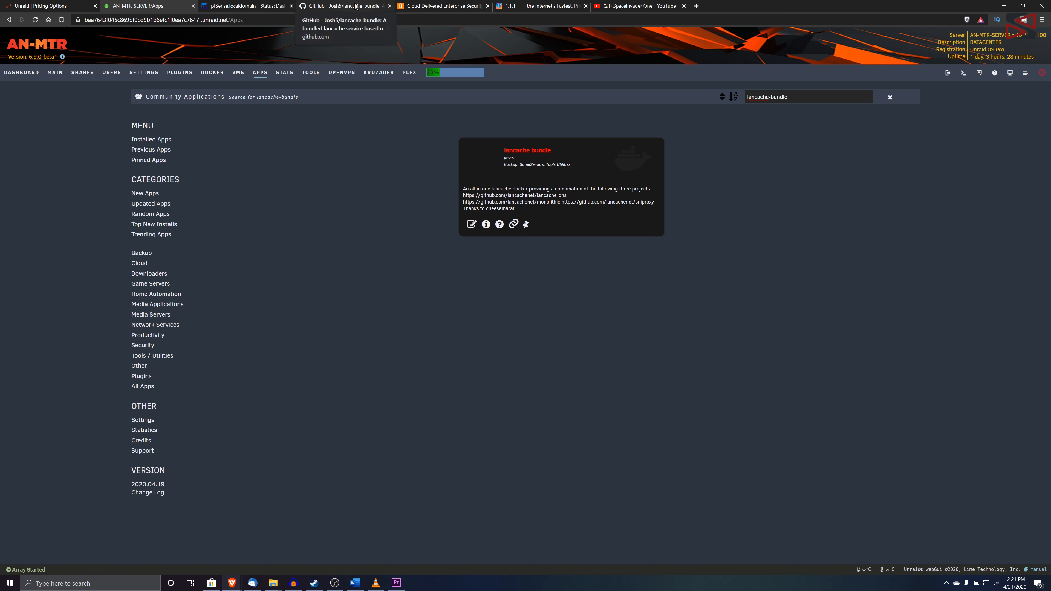
Skim the lancache-bundle GitHub repository's readme, including the LANCACHE_IP, DNS_BIND_IP and UPSTREAM_DNS settings.
click(331, 7)
scroll(302, 149, down, 10)
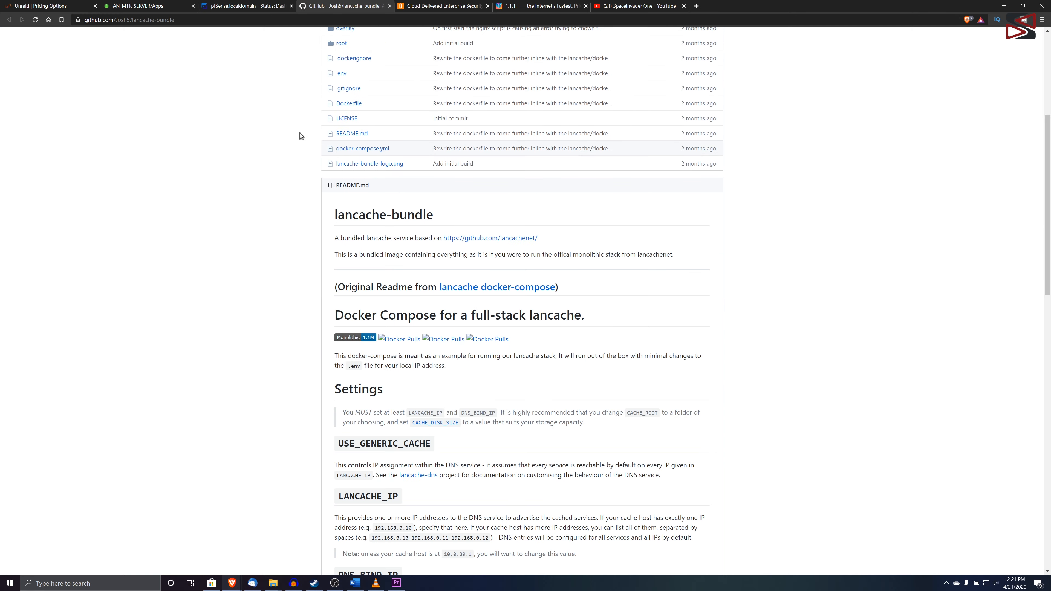
scroll(327, 188, down, 3)
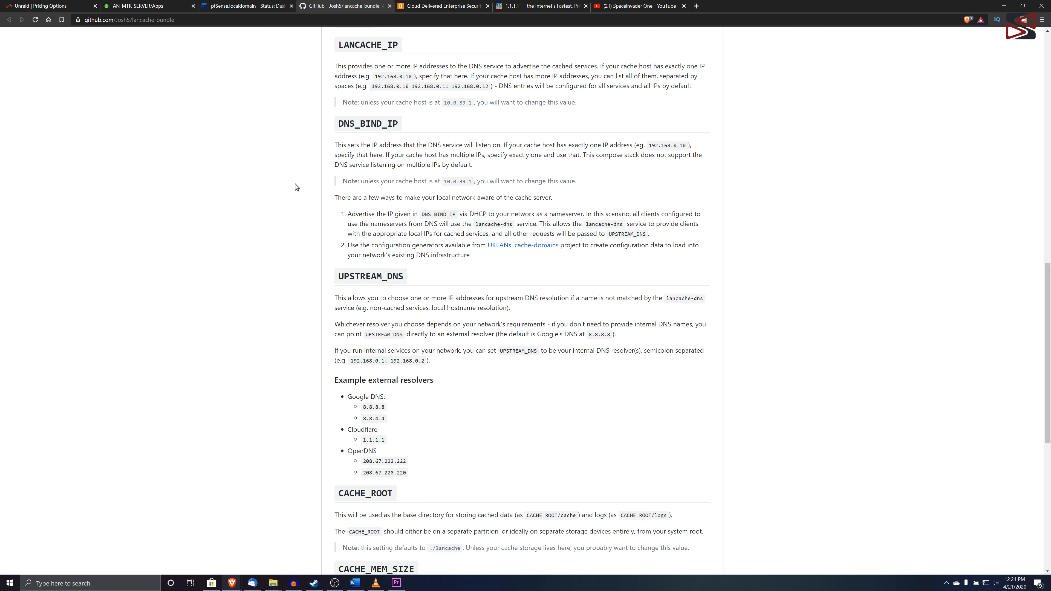
scroll(297, 186, up, 13)
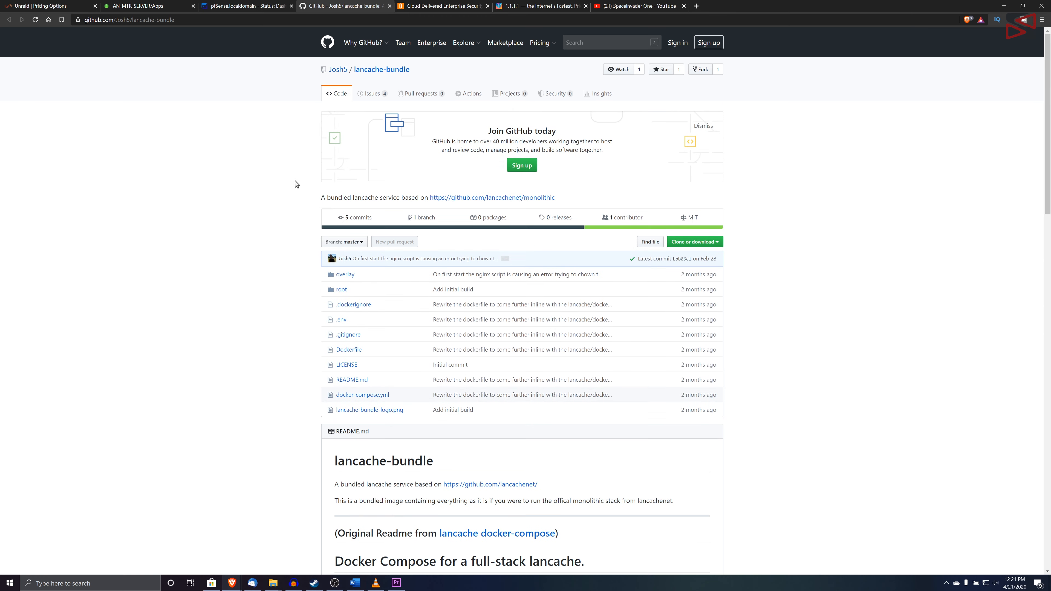
Return to the Unraid apps page, open the lancache-bundle container template and select its fixed IP address.
click(171, 5)
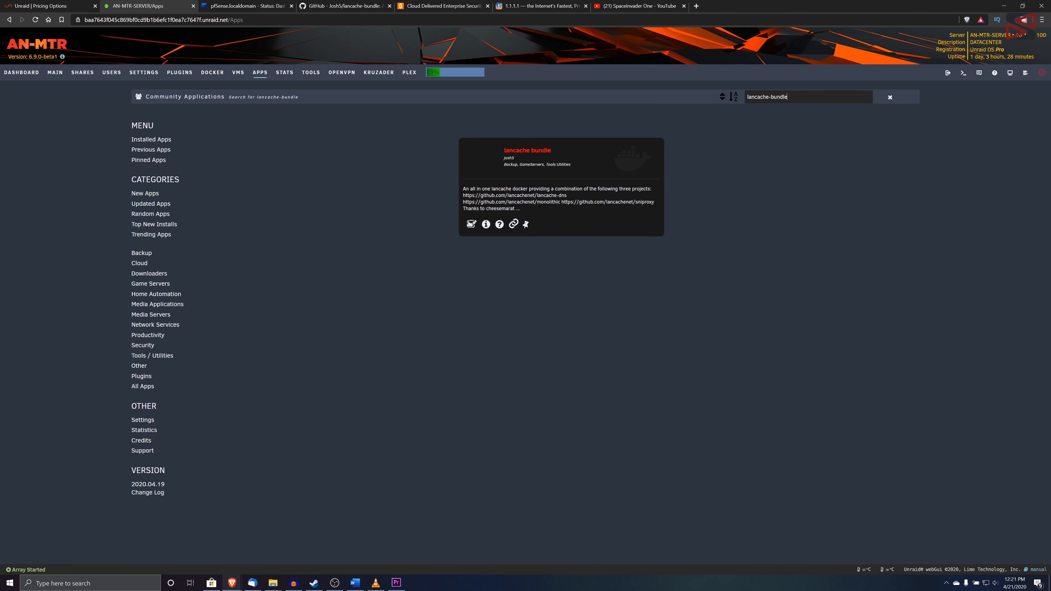
click(472, 224)
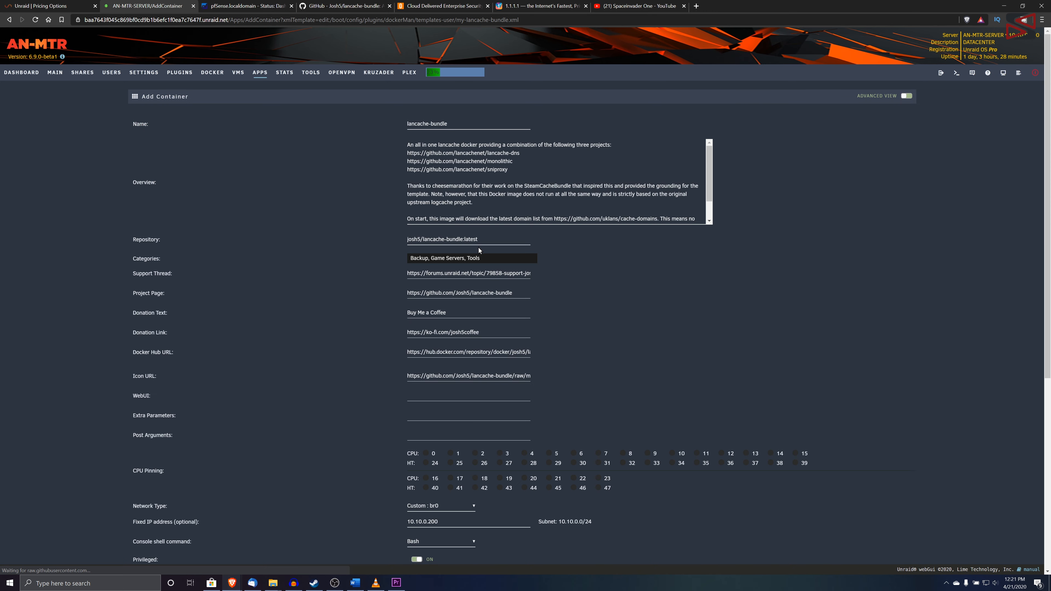
scroll(612, 227, down, 7)
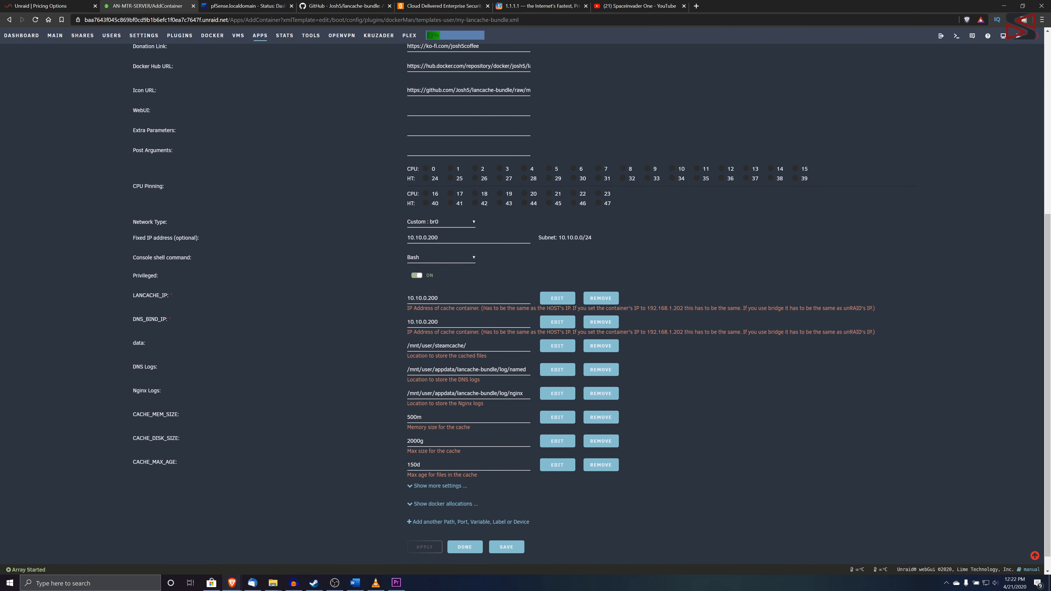
click(446, 237)
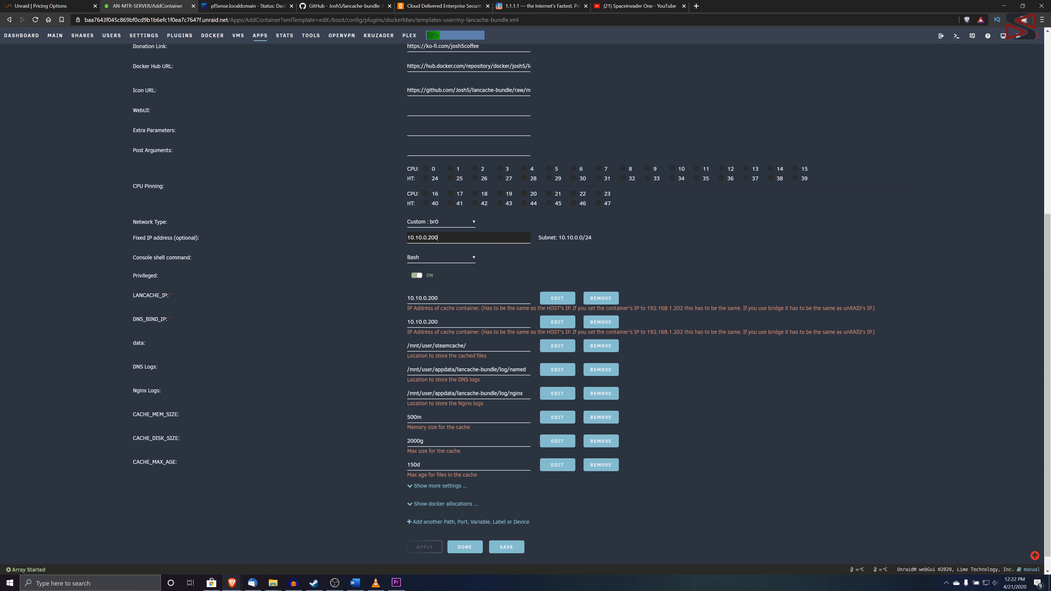
drag(441, 238, 390, 233)
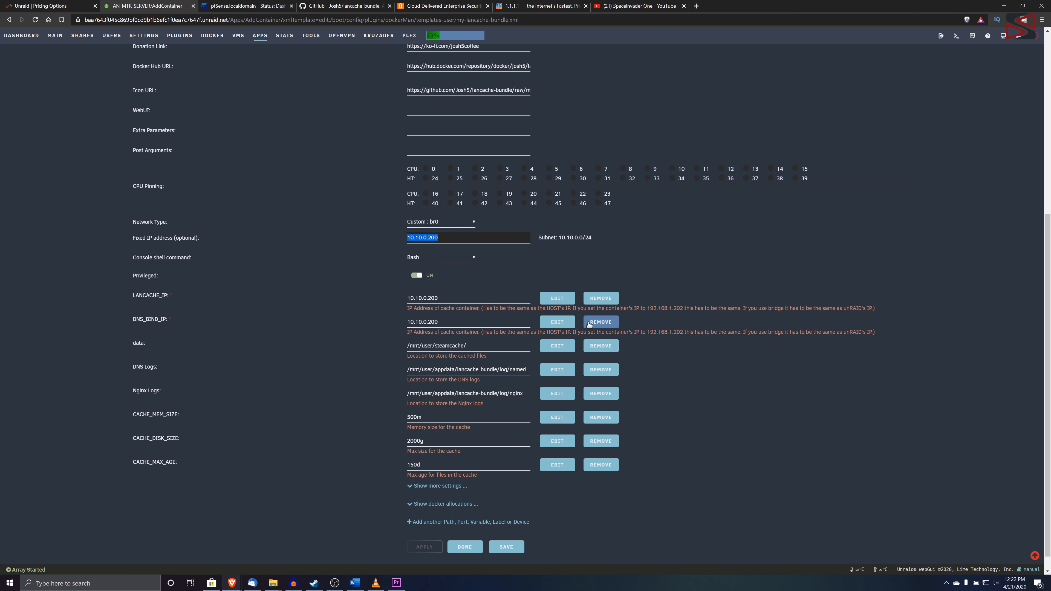
Open the Windows network connections and check the Ethernet 3 adapter's connection details for its IP address, gateway and DNS servers.
right_click(987, 585)
click(989, 568)
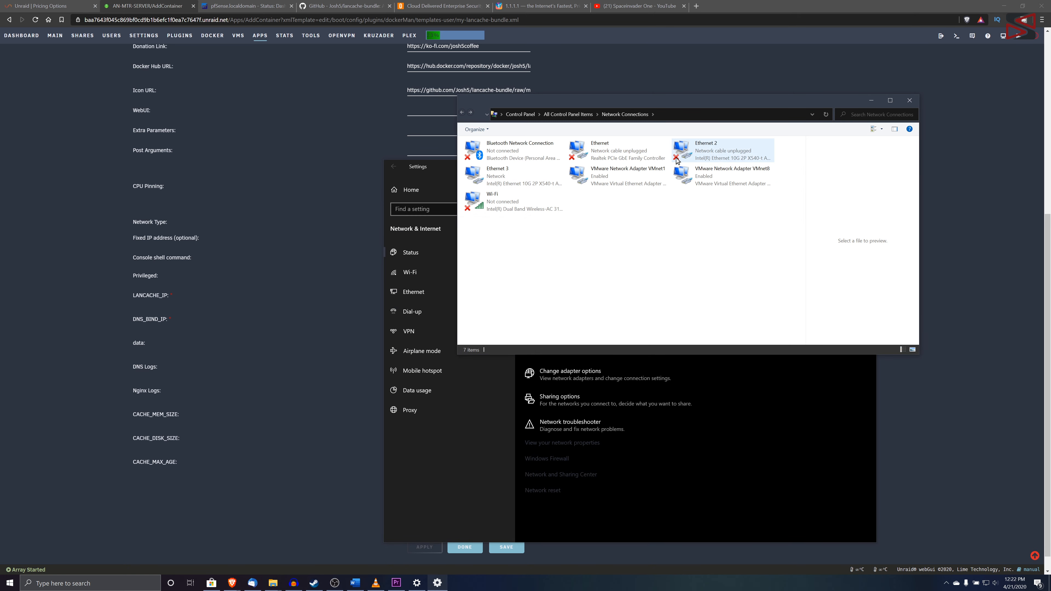
click(496, 178)
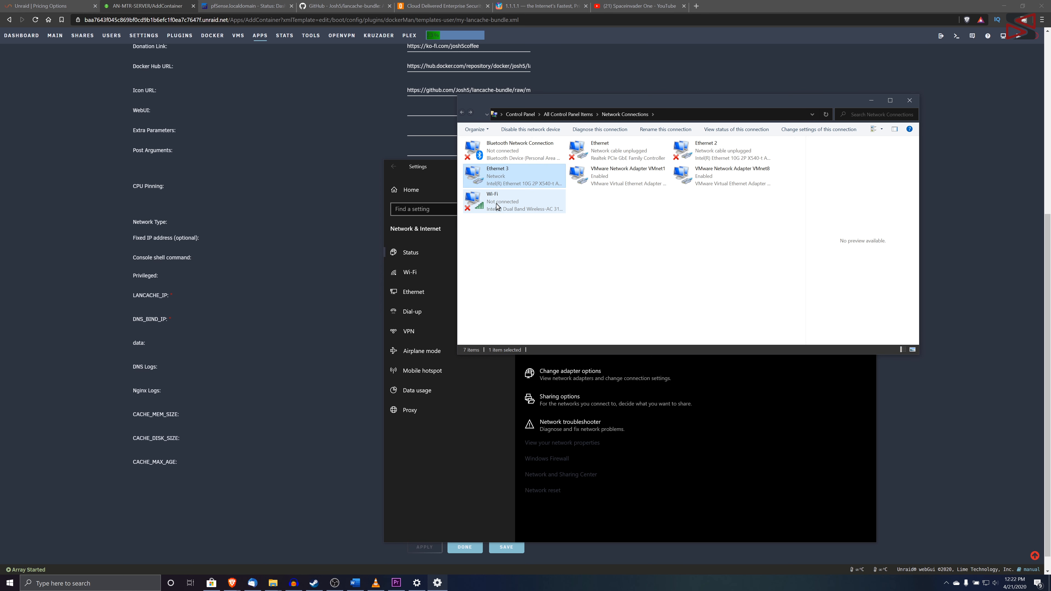
right_click(492, 179)
click(503, 194)
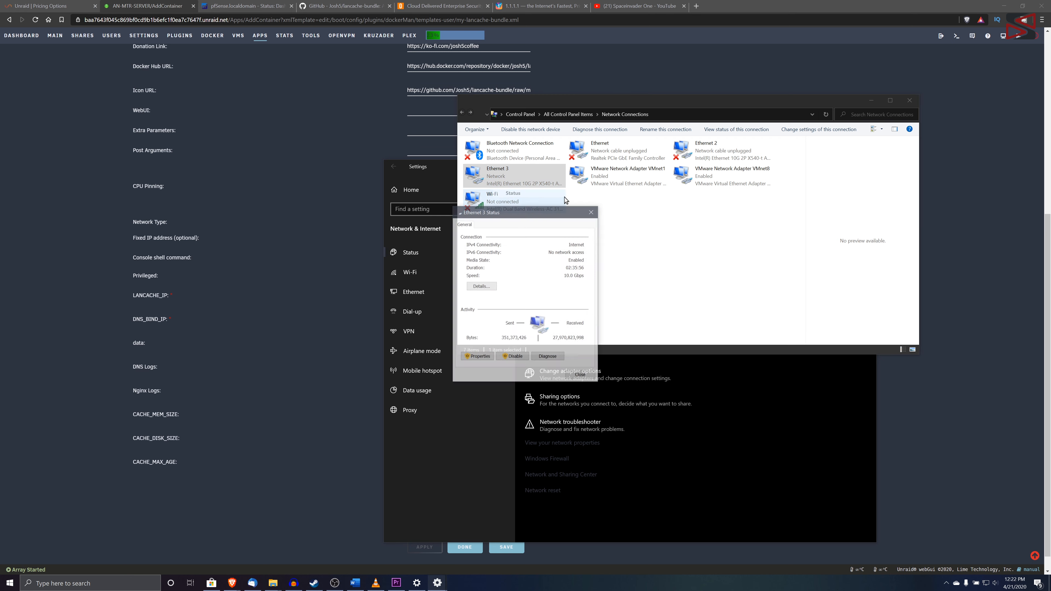
click(482, 287)
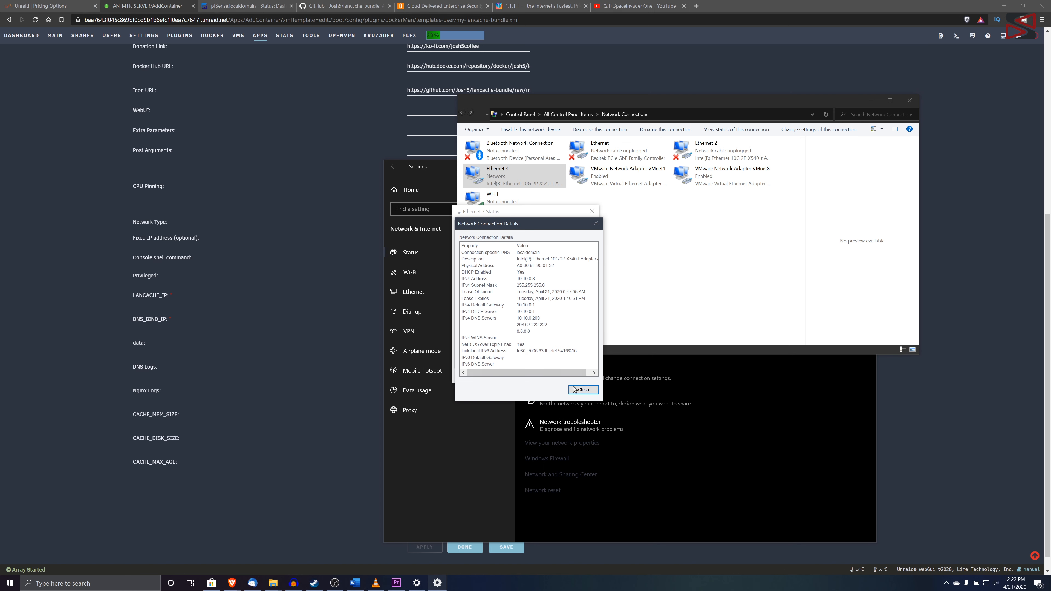
click(583, 390)
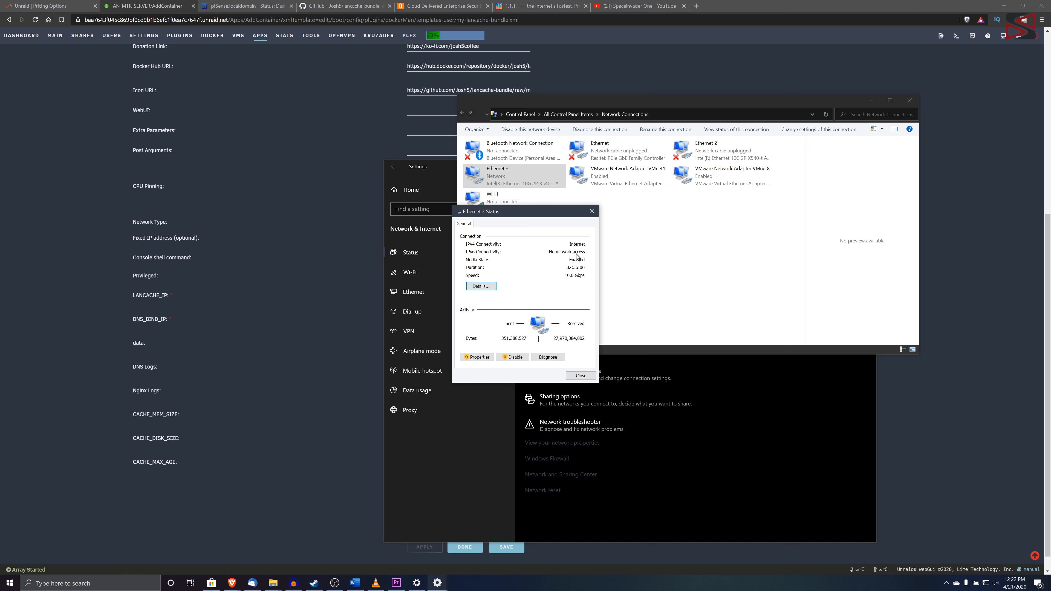
click(591, 214)
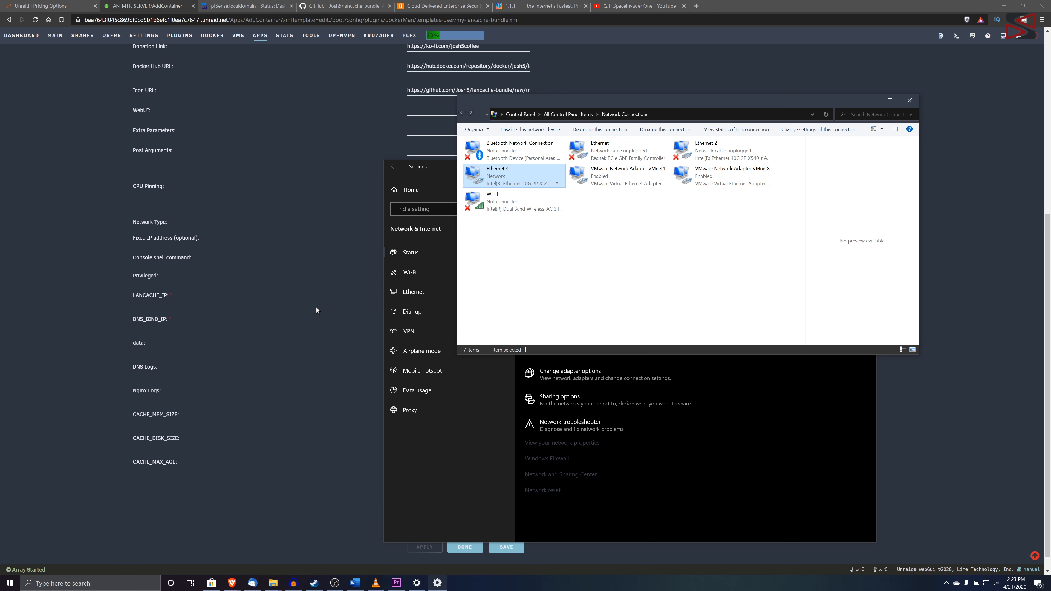
Return to the lancache-bundle template and check the fixed IP address, LANCACHE_IP, DNS_BIND_IP and the data path for cached files.
click(338, 217)
click(513, 238)
click(468, 298)
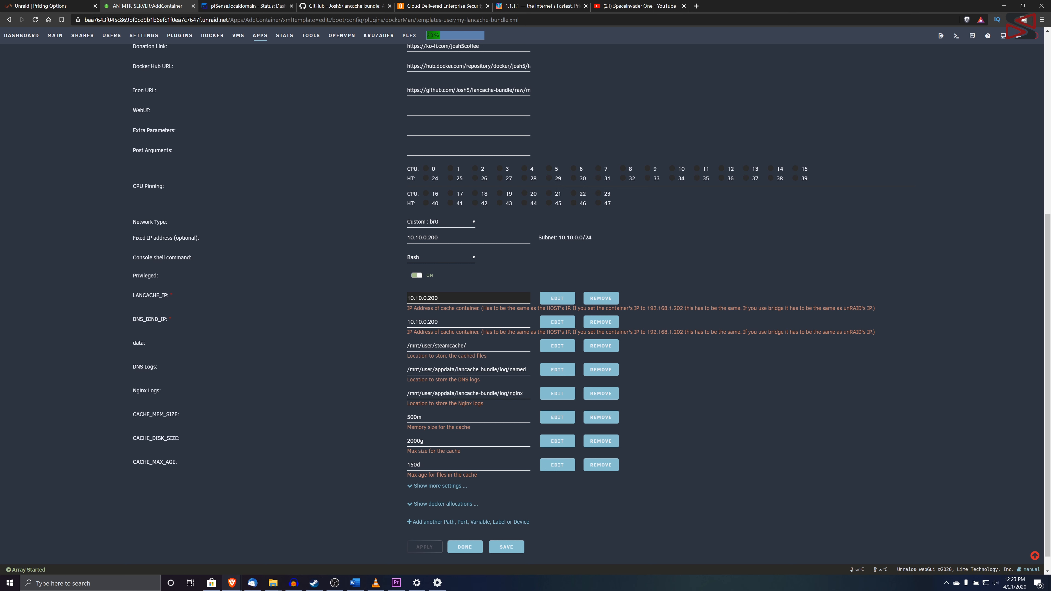
click(469, 238)
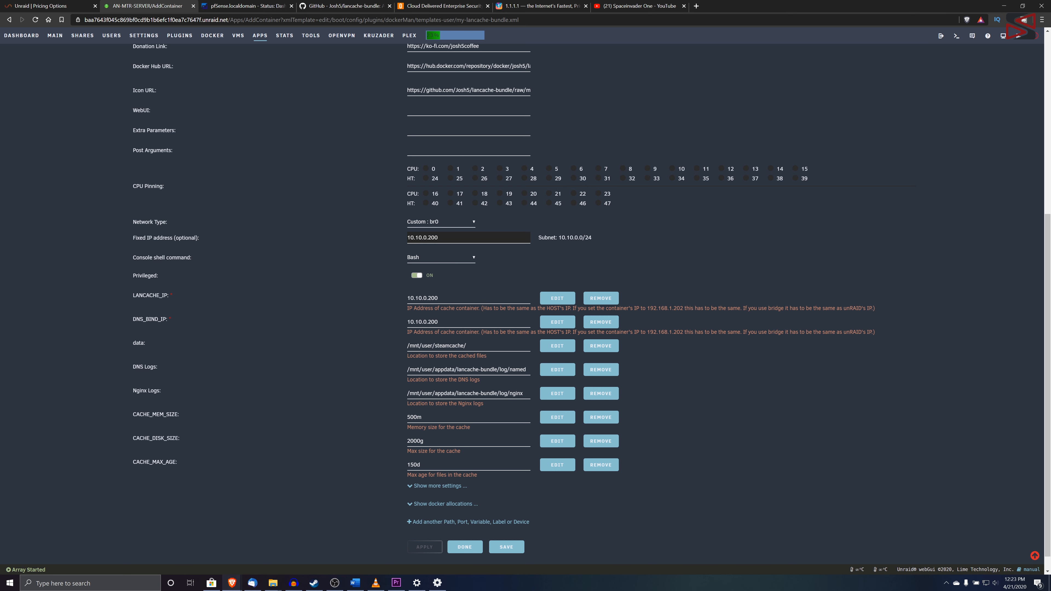
click(469, 322)
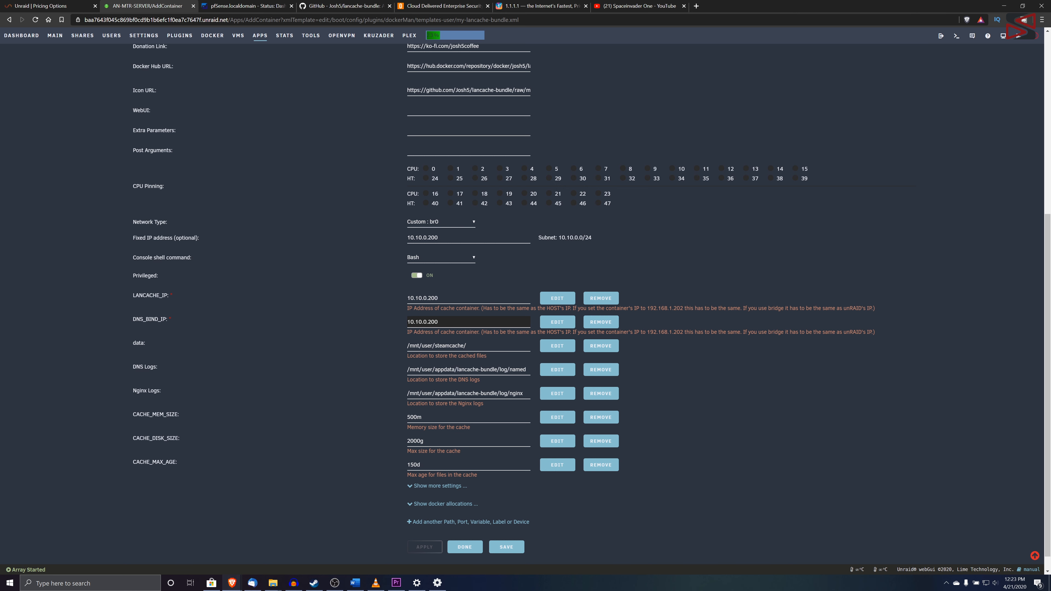
click(476, 346)
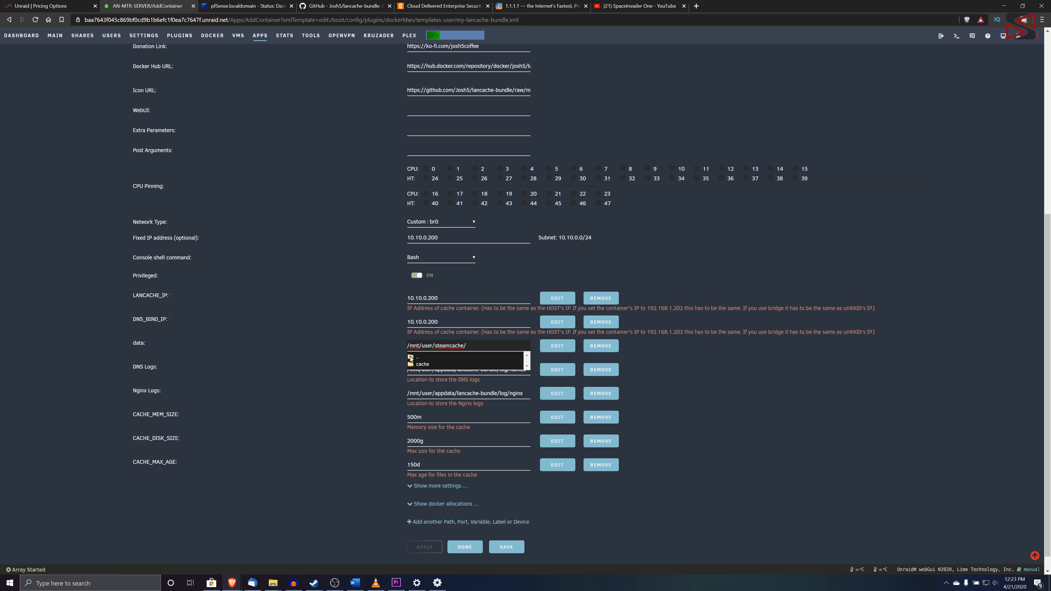
click(349, 353)
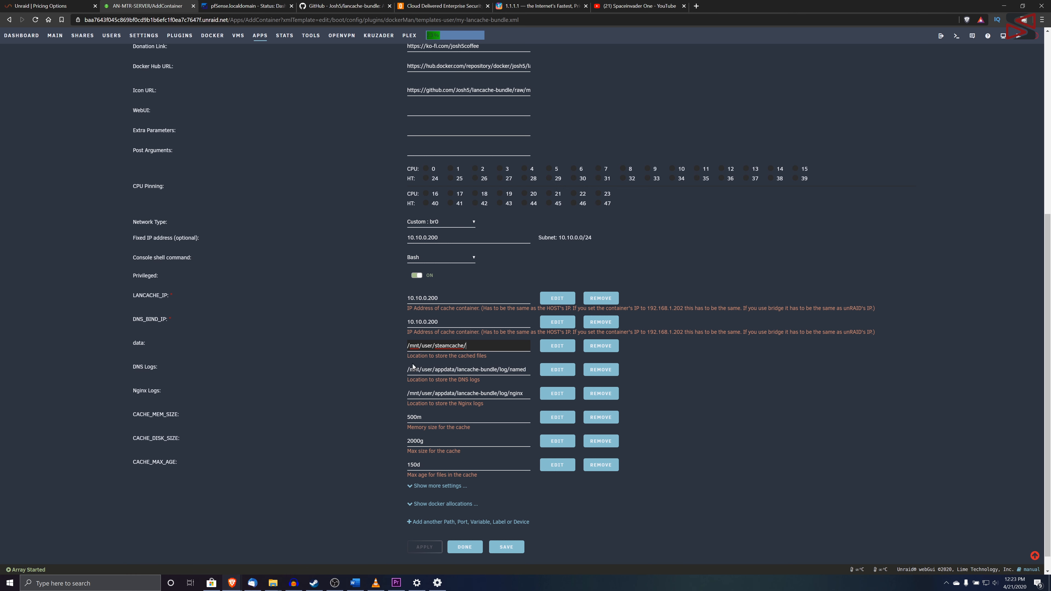
Expand the template's additional settings and review the ports, UPSTREAM_DNS, USE_GENERIC_CACHE and the per-service options for disabling caching.
scroll(356, 410, down, 1)
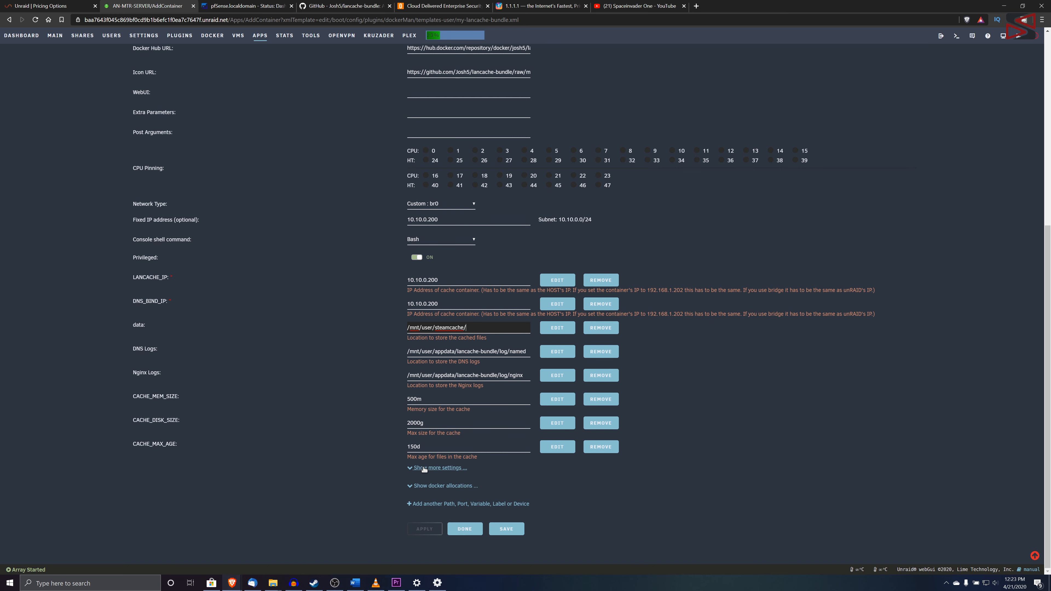
click(428, 468)
scroll(337, 430, down, 5)
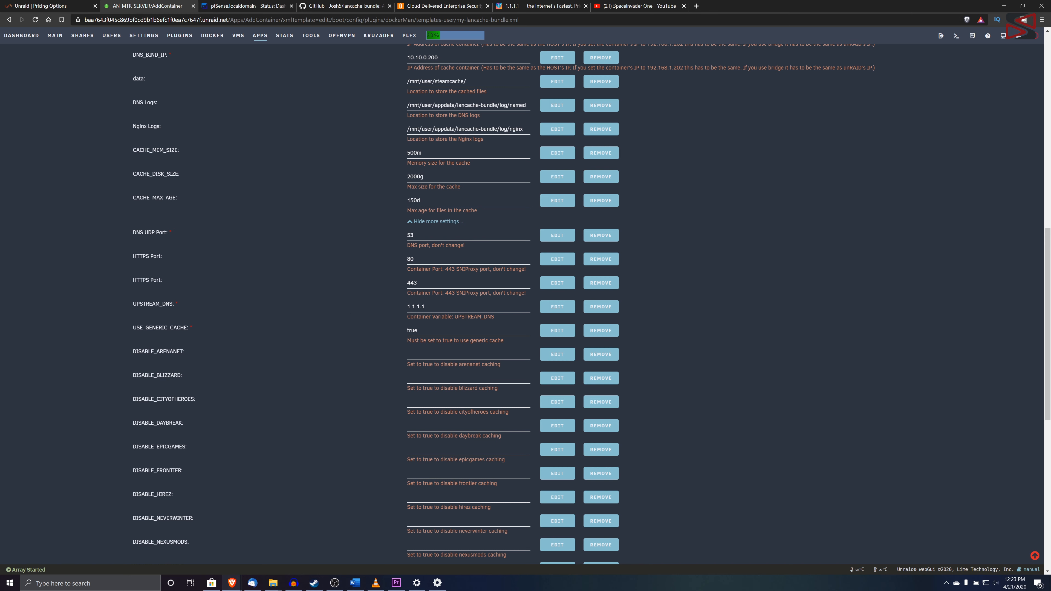
scroll(349, 314, down, 5)
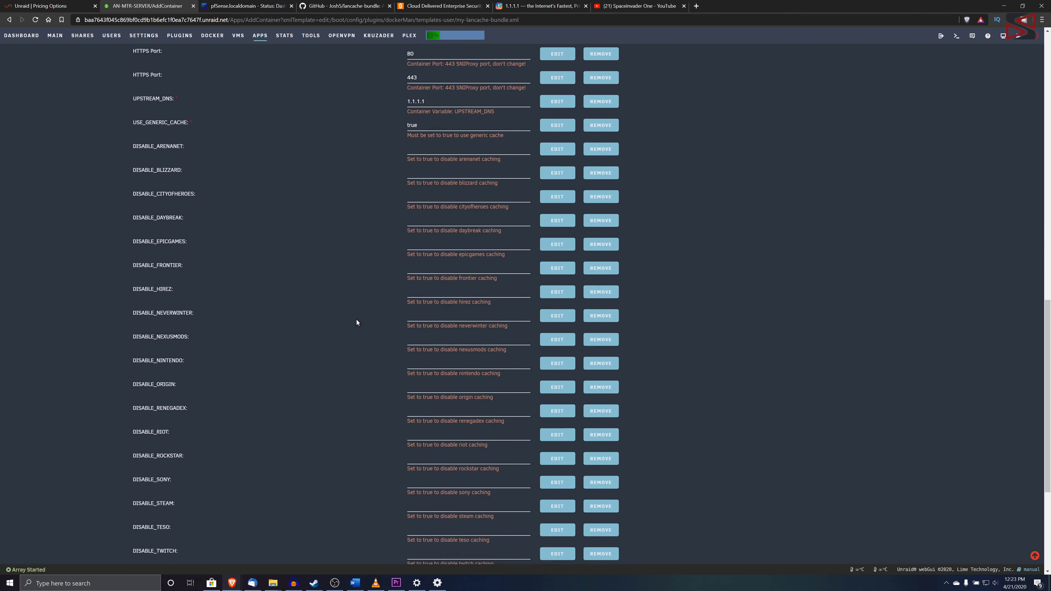
scroll(357, 320, down, 3)
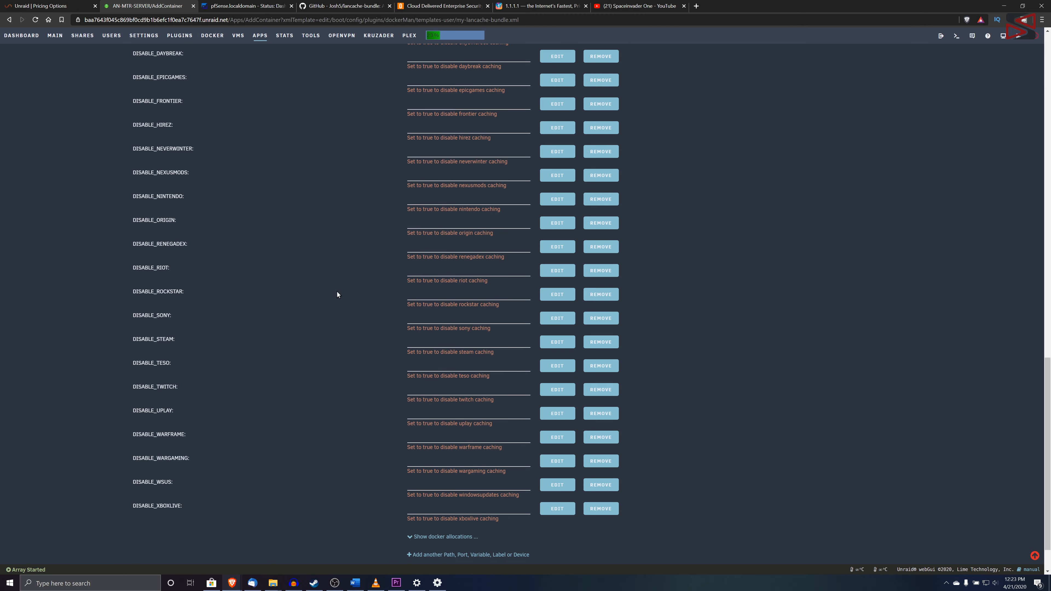
scroll(263, 221, up, 1)
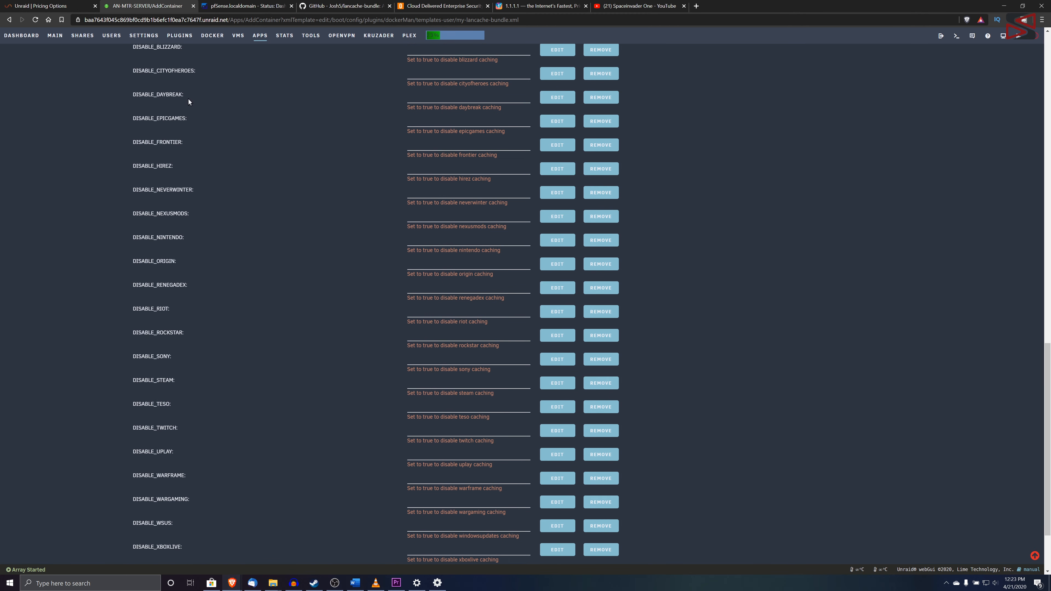
scroll(191, 110, up, 3)
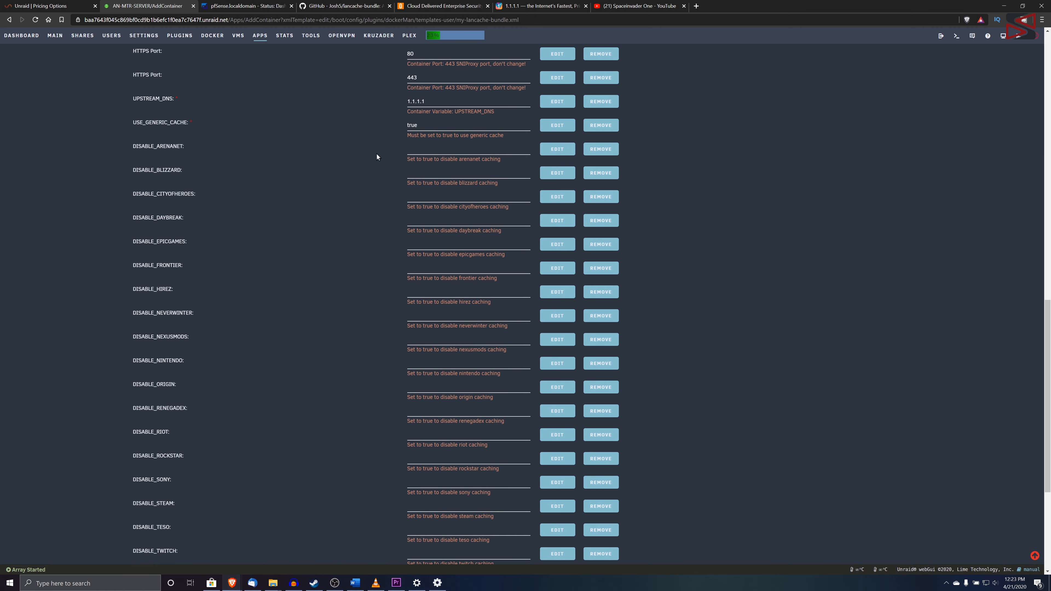
scroll(206, 201, down, 2)
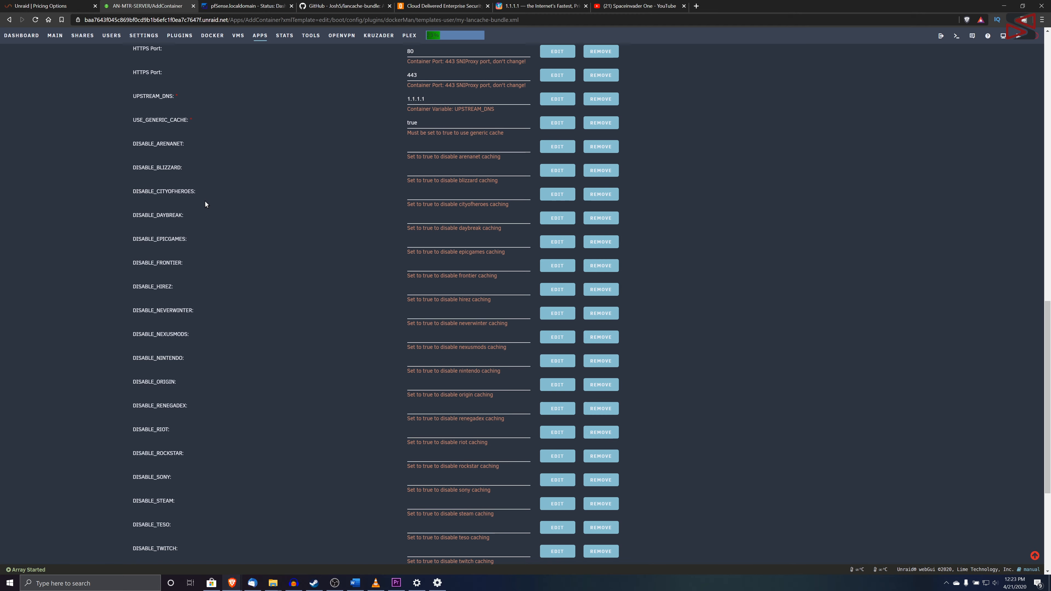
scroll(191, 182, down, 2)
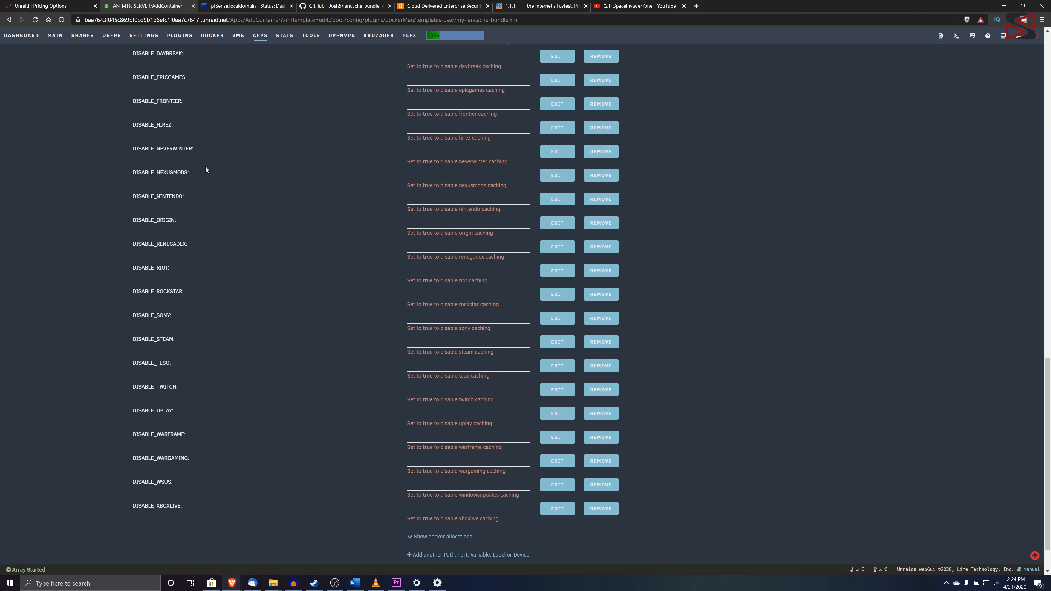
scroll(205, 171, down, 1)
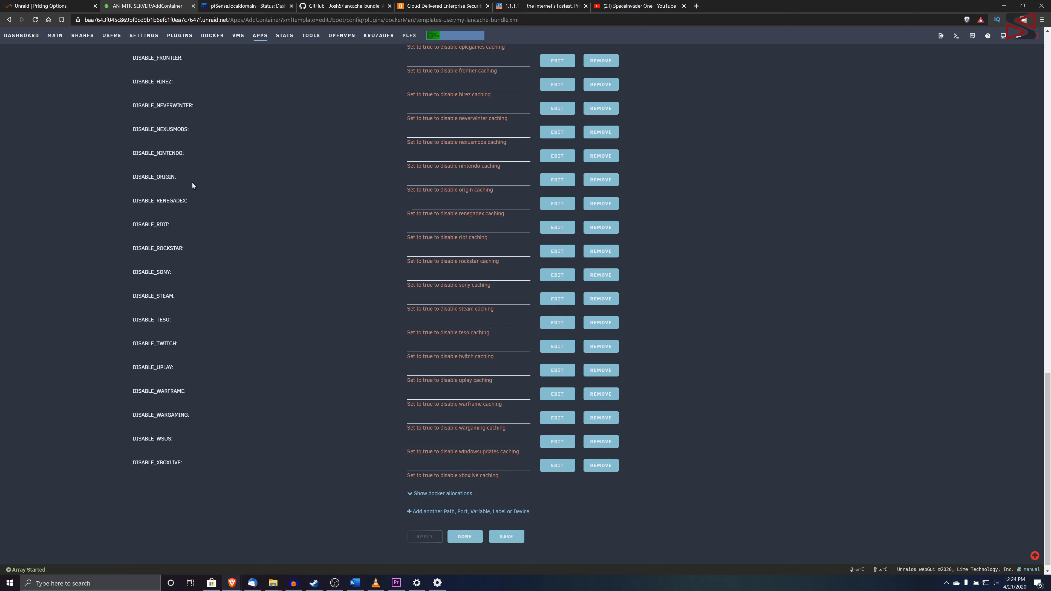
scroll(192, 183, down, 1)
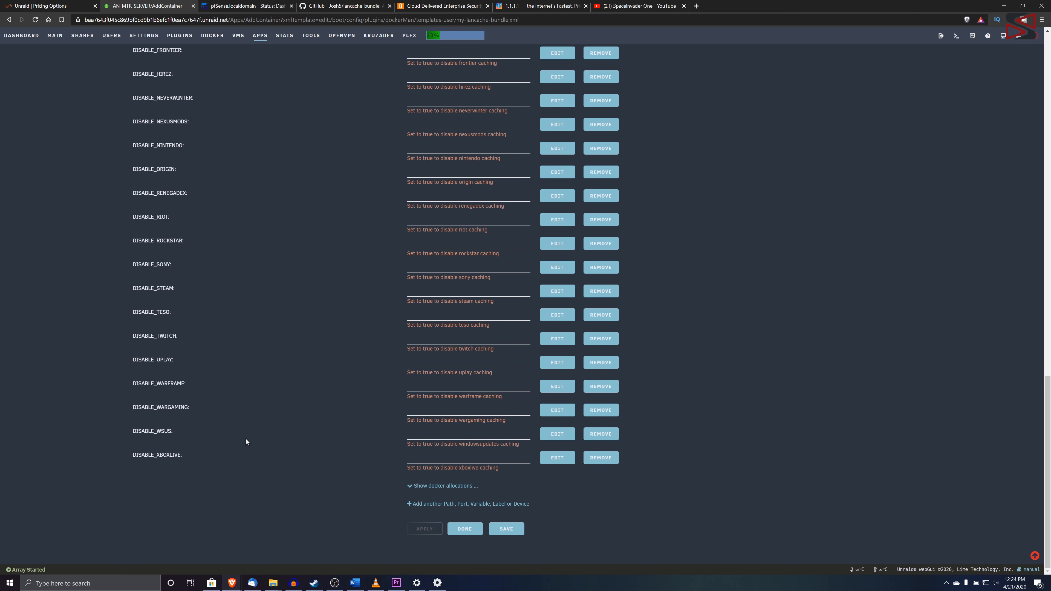
scroll(244, 442, up, 8)
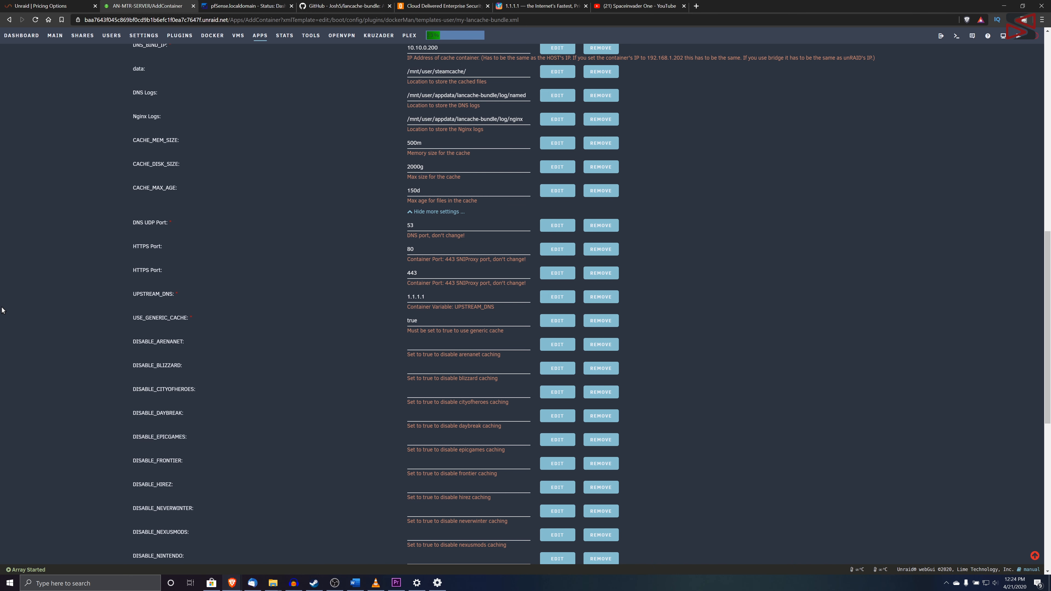
scroll(41, 315, up, 2)
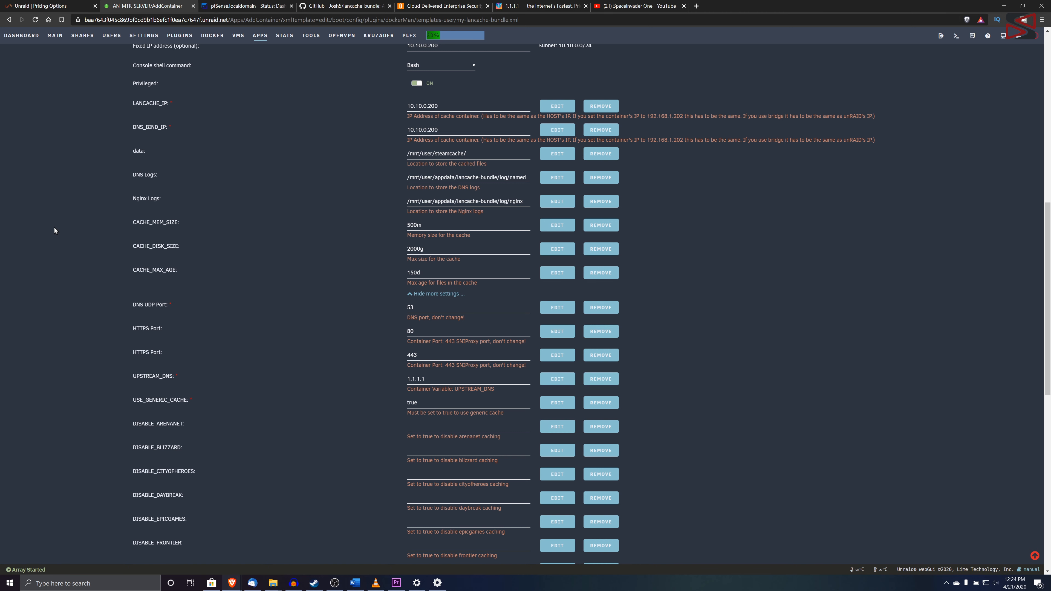
scroll(60, 244, up, 6)
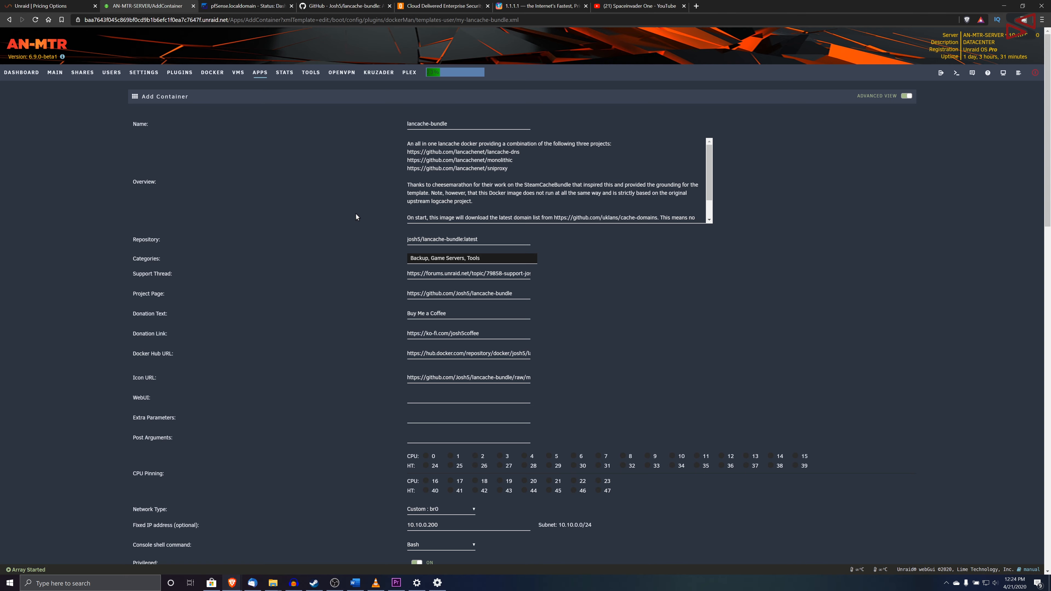
Close the lancache-bundle template without applying it and open the server's list of Docker containers.
scroll(356, 214, down, 20)
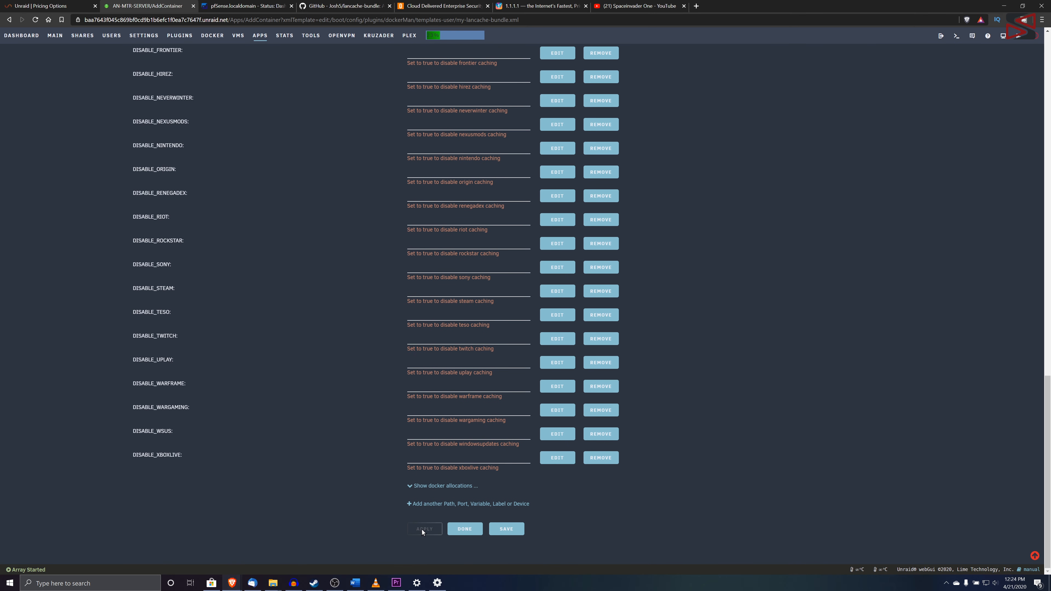
click(465, 530)
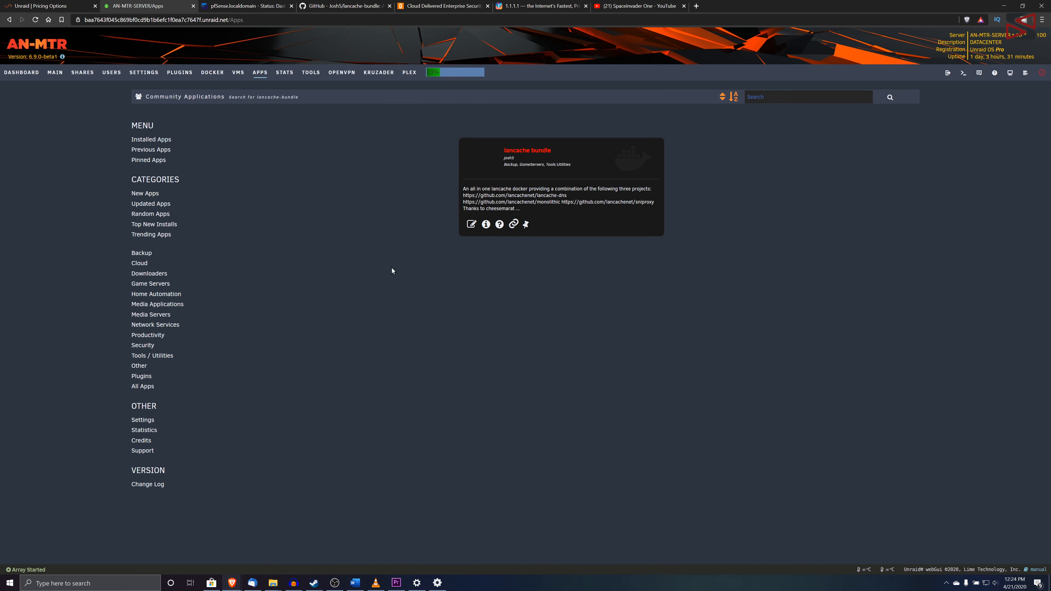
click(213, 73)
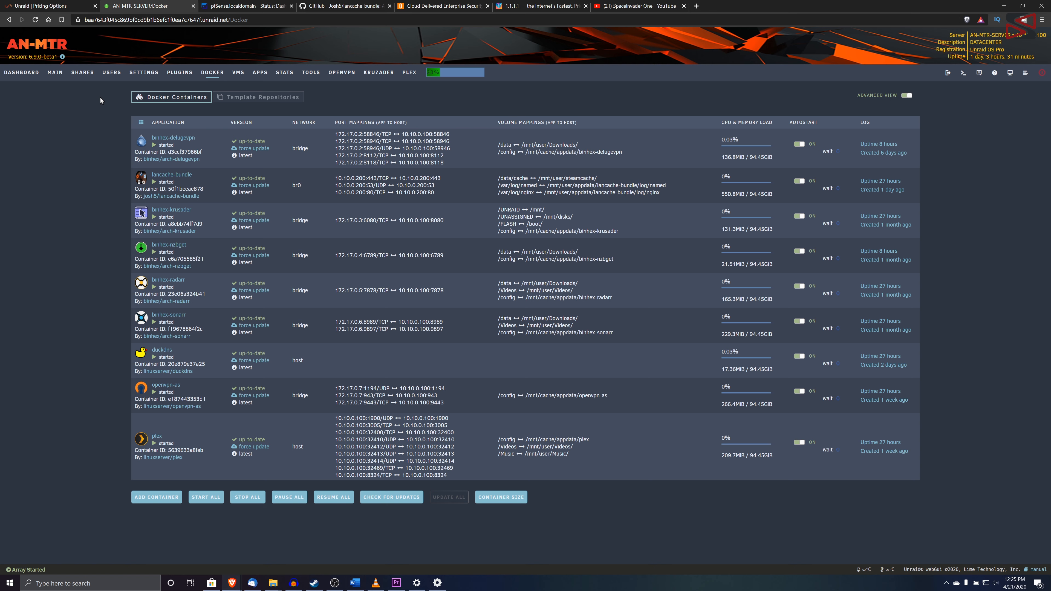
Switch to the pfSense web interface and open the DHCP server settings for the LAN interface.
click(246, 5)
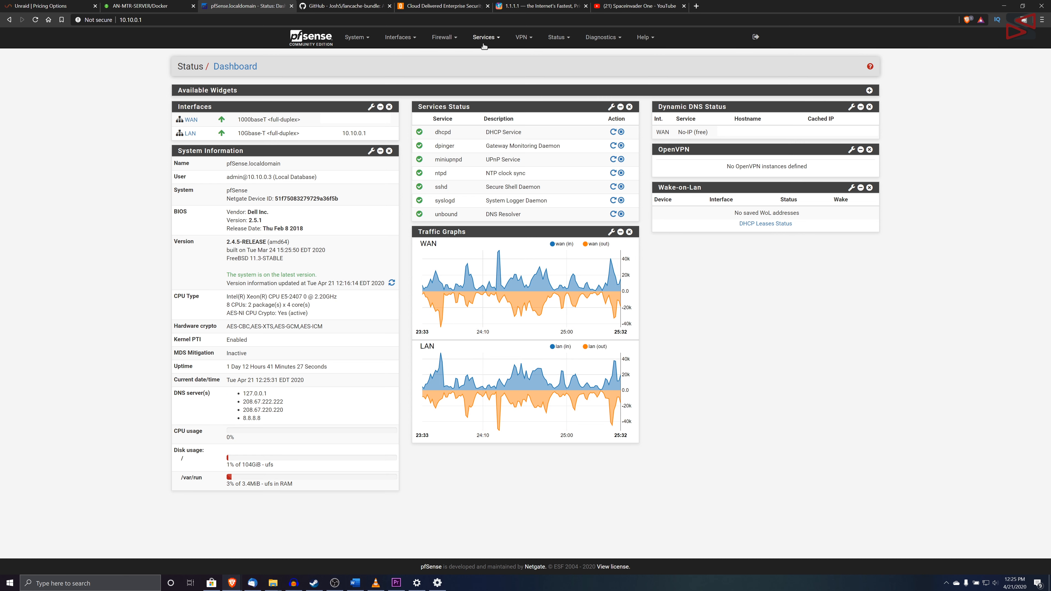
click(499, 40)
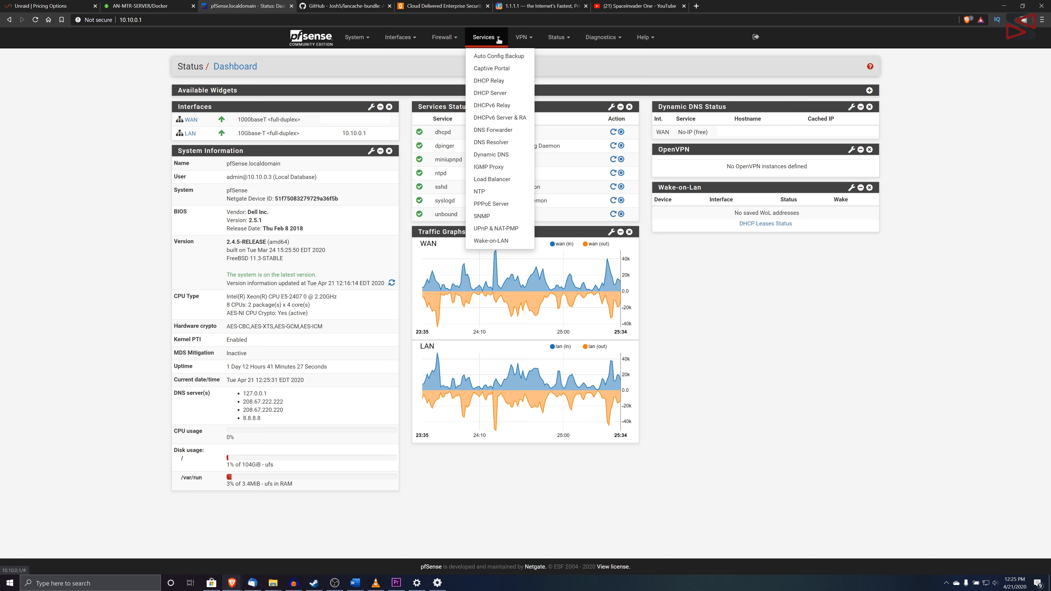
click(484, 93)
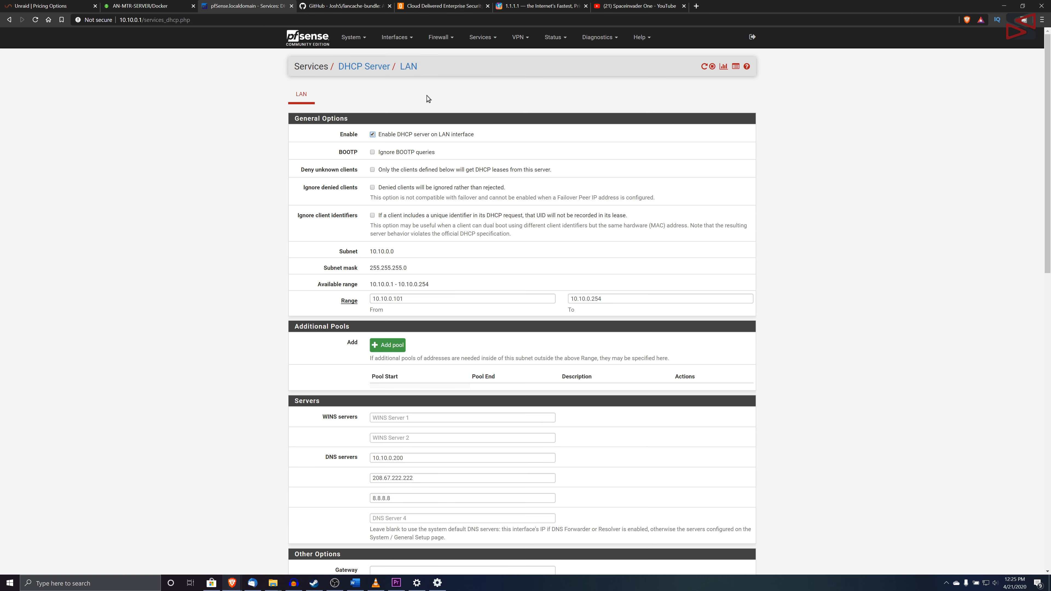
Examine the DNS server entries handed out by DHCP, including the lancache address in the first entry and the fallback servers.
scroll(426, 255, down, 4)
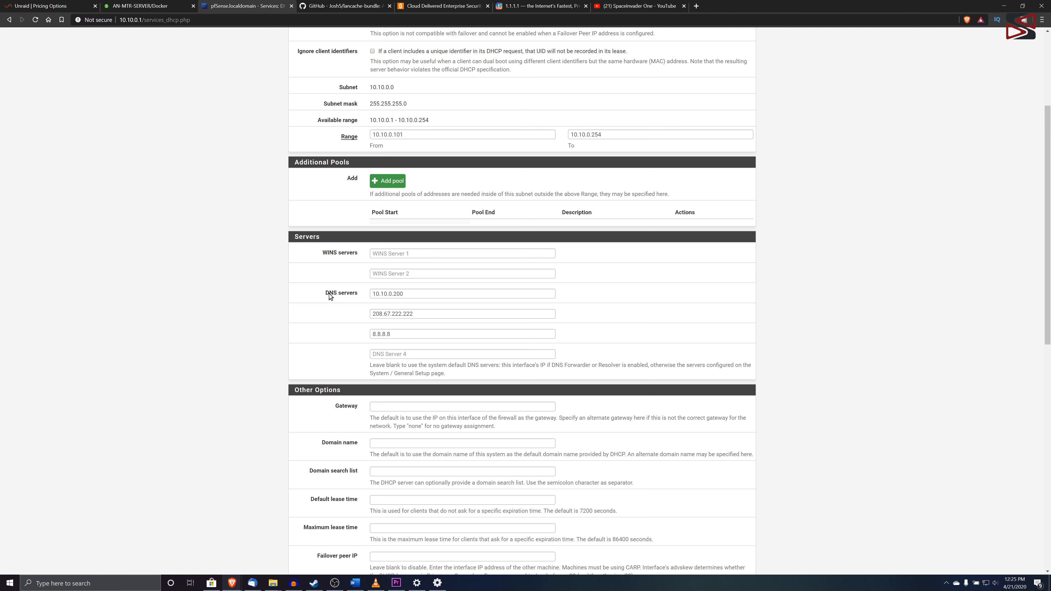
click(401, 294)
drag(403, 294, 343, 296)
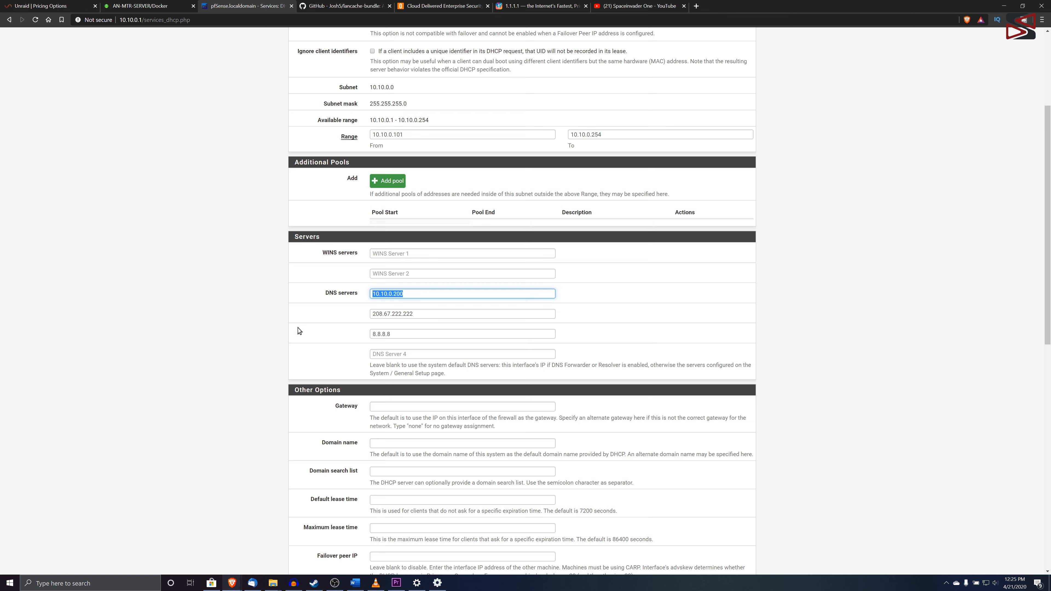
click(430, 294)
click(426, 315)
click(426, 334)
click(426, 314)
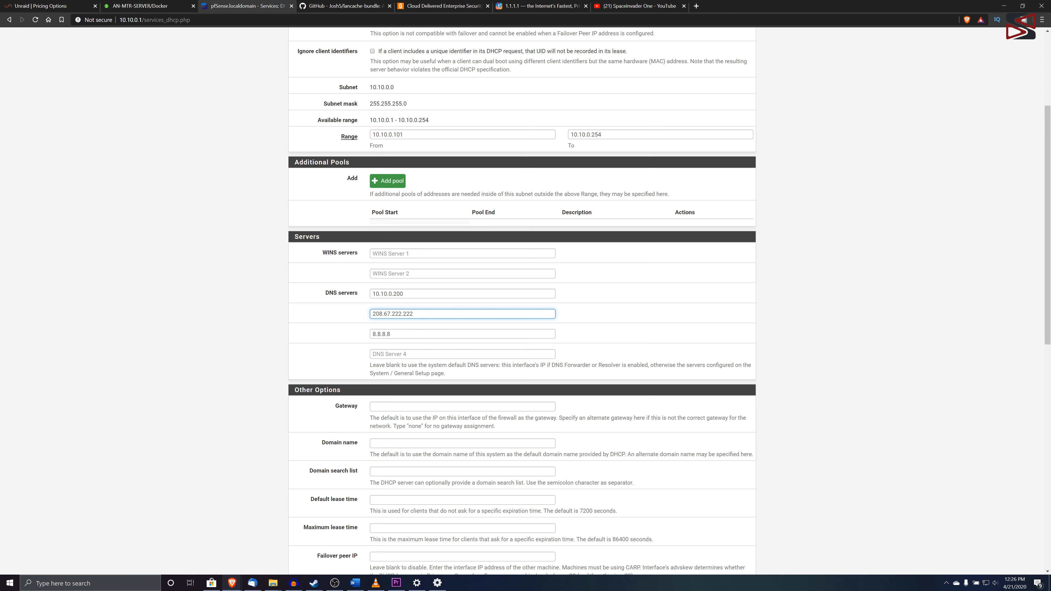
drag(416, 314, 269, 318)
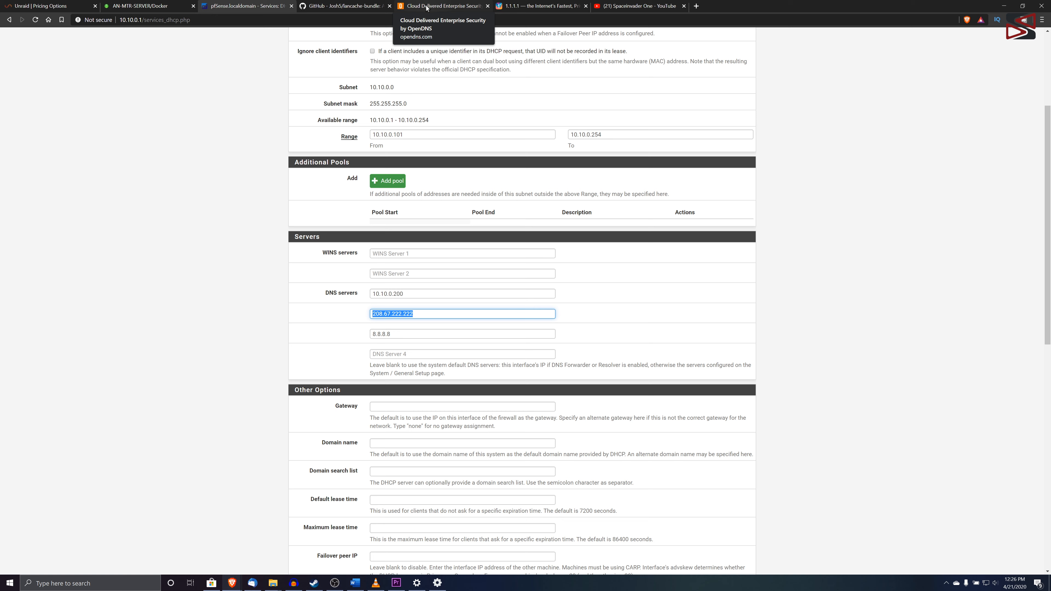
Check the public DNS addresses on the OpenDNS and 1.1.1.1 websites, and return to the third DNS server entry in pfSense.
click(436, 4)
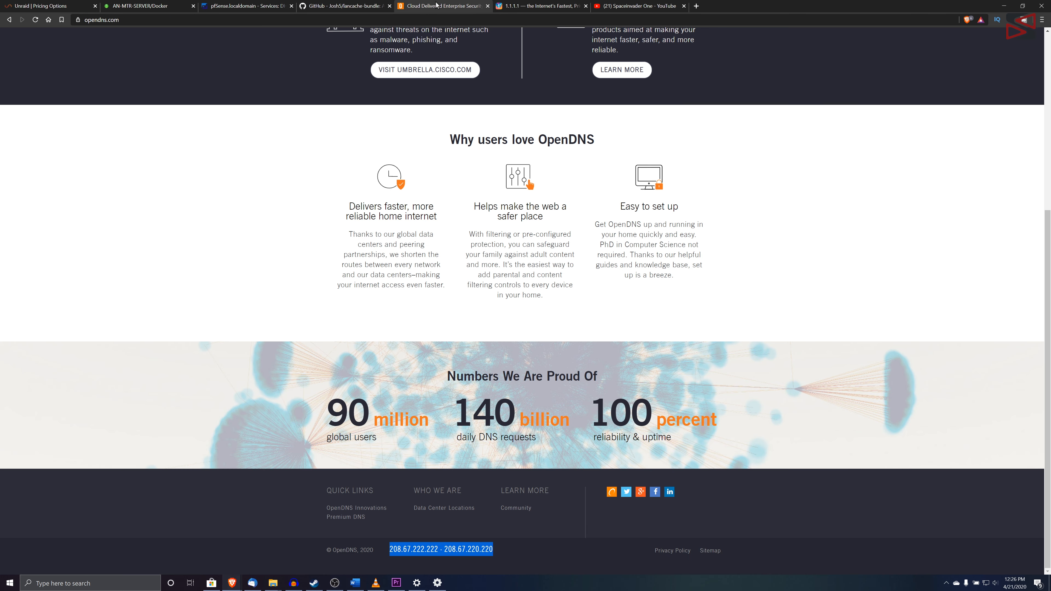
scroll(227, 193, up, 5)
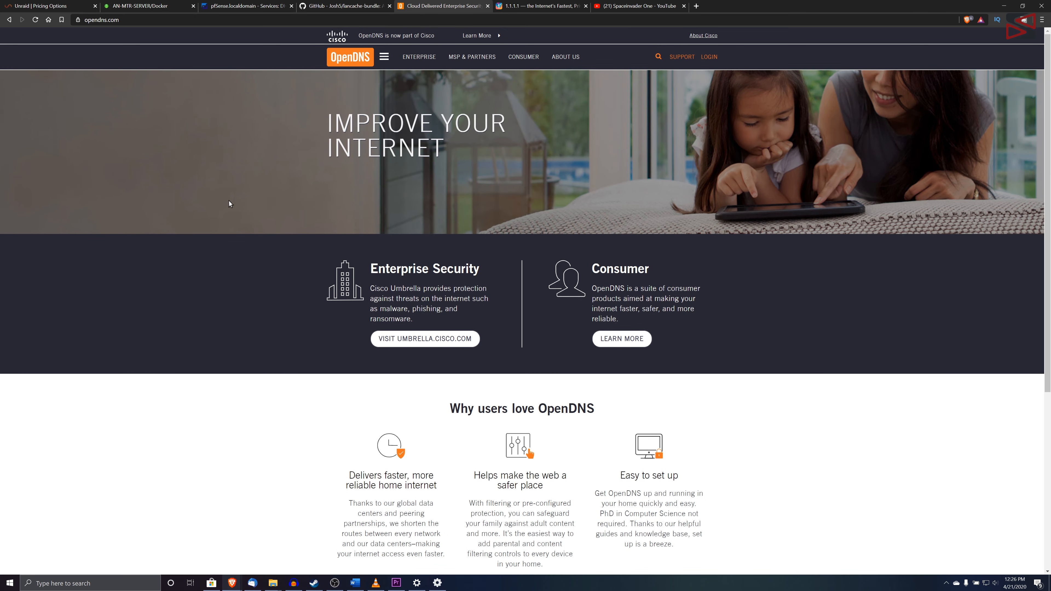
scroll(232, 138, down, 5)
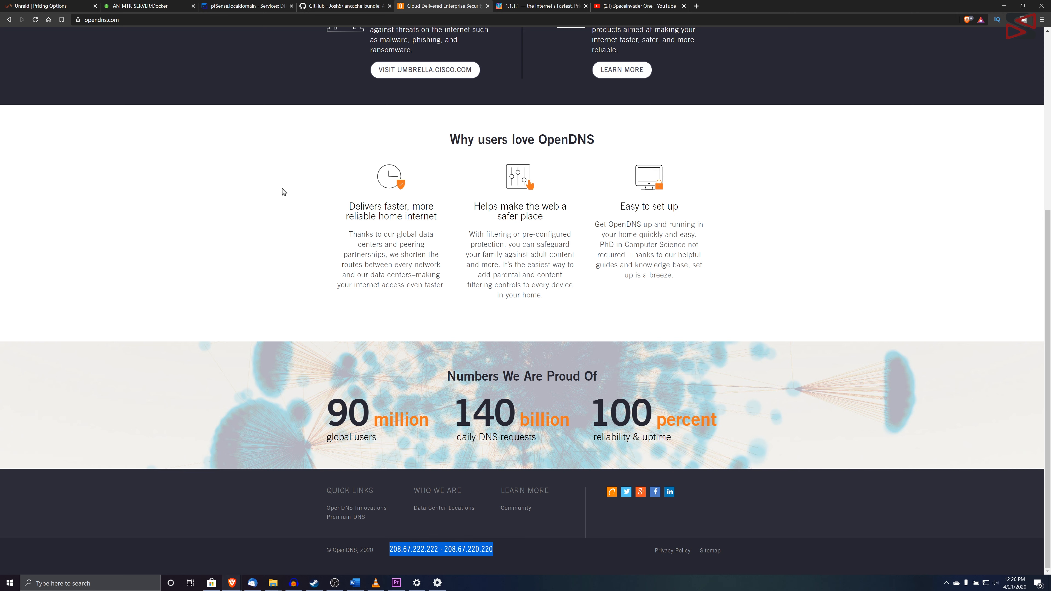
click(471, 559)
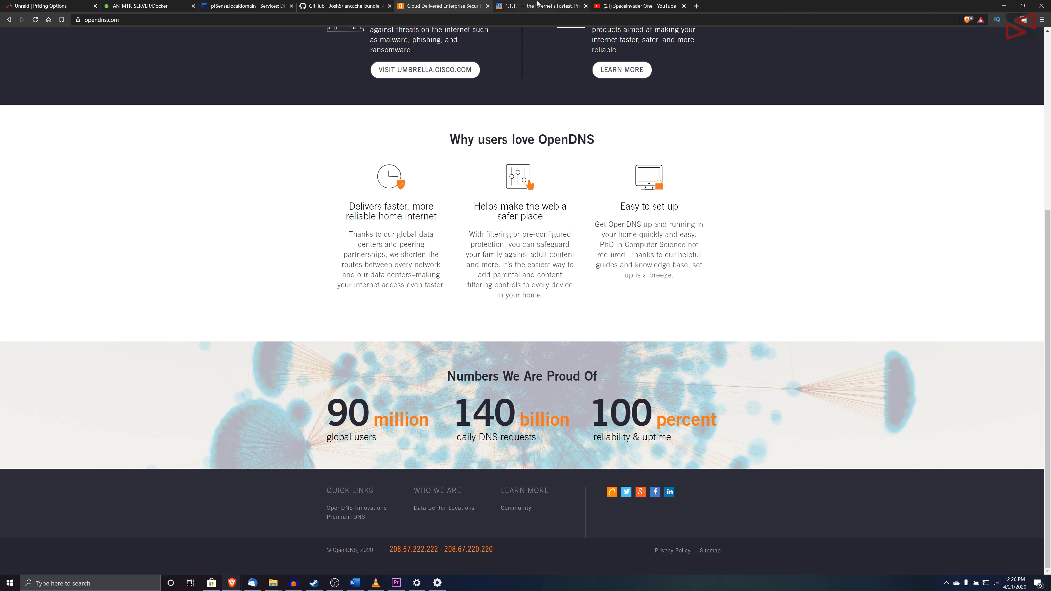
click(538, 6)
scroll(458, 175, up, 10)
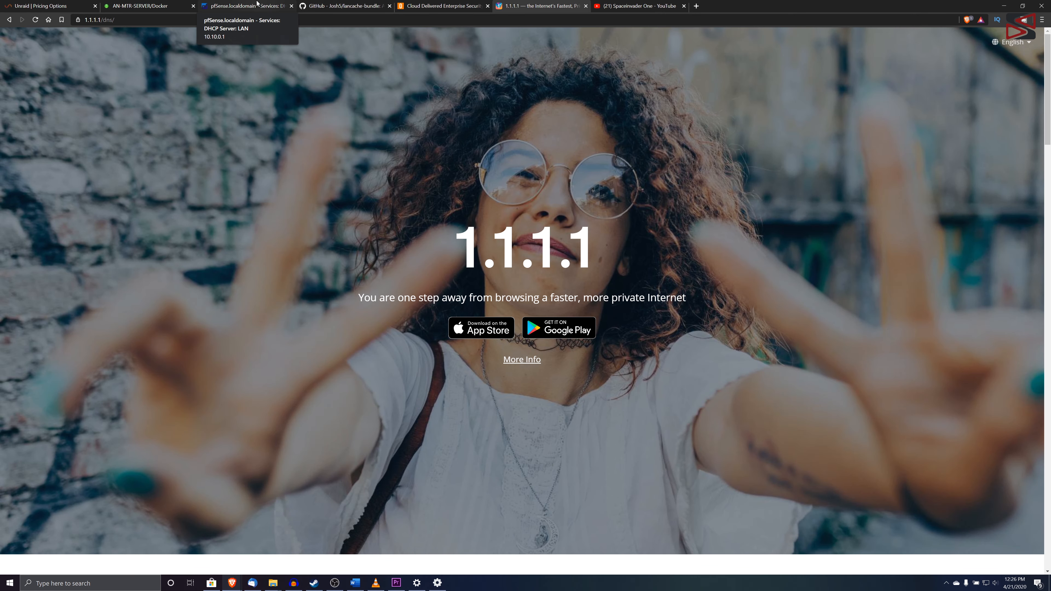
click(253, 5)
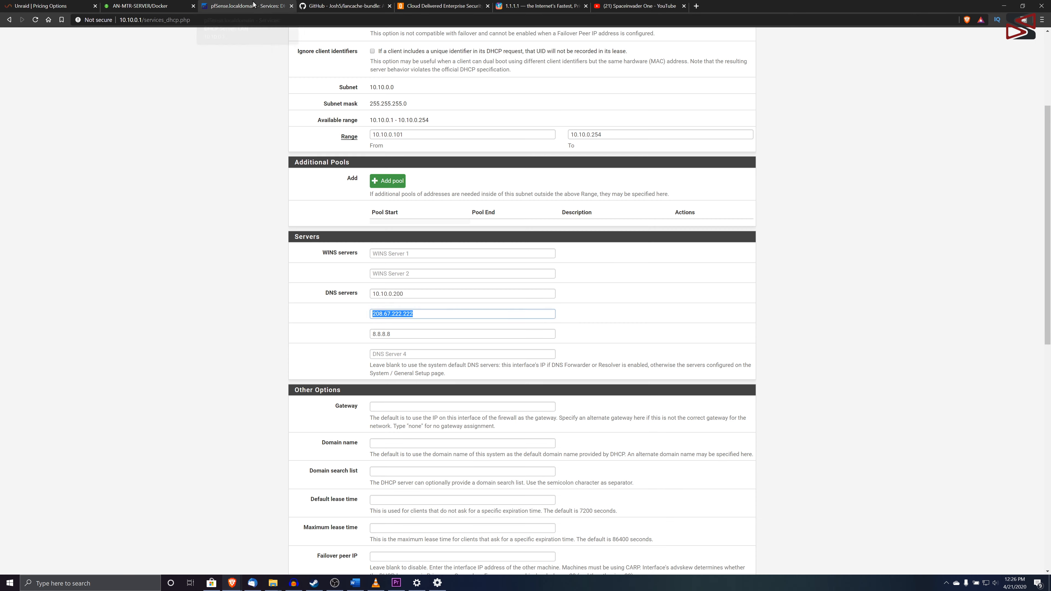
click(398, 335)
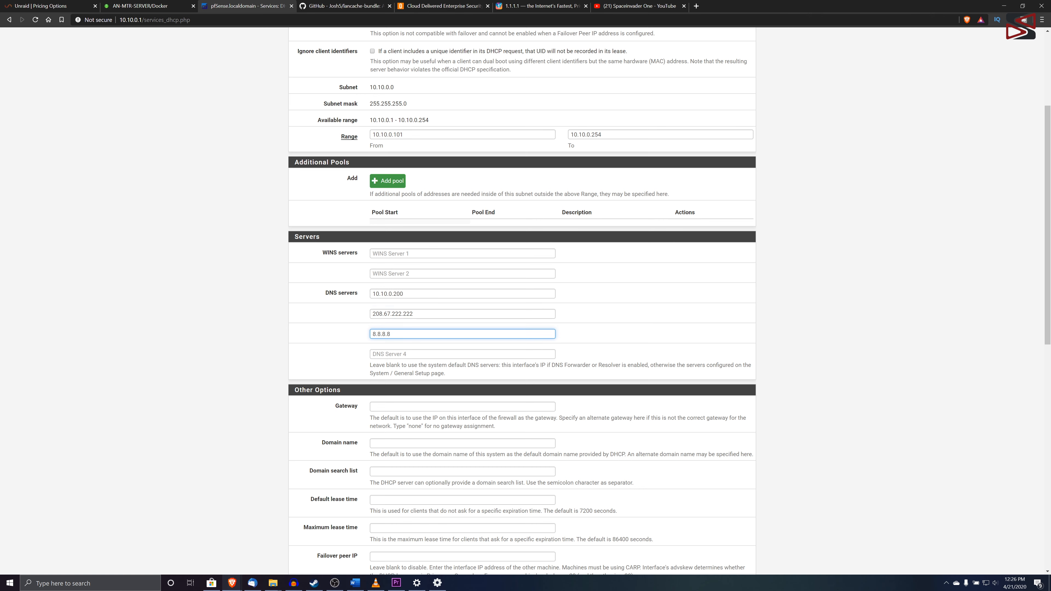
Save the LAN interface's DHCP server settings and return to the pfSense dashboard.
scroll(445, 344, down, 1)
scroll(522, 301, down, 10)
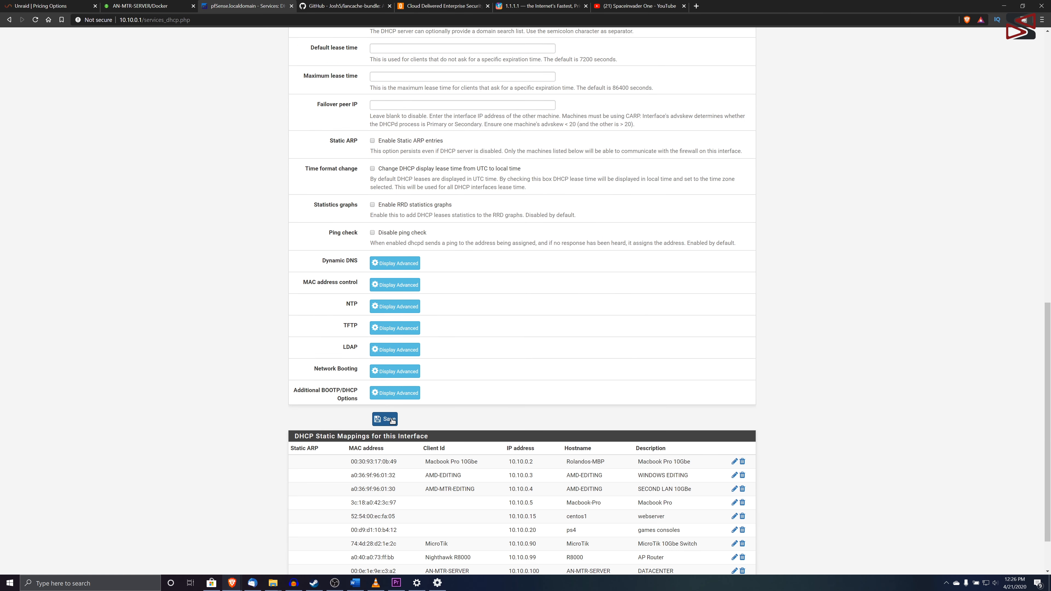
click(392, 420)
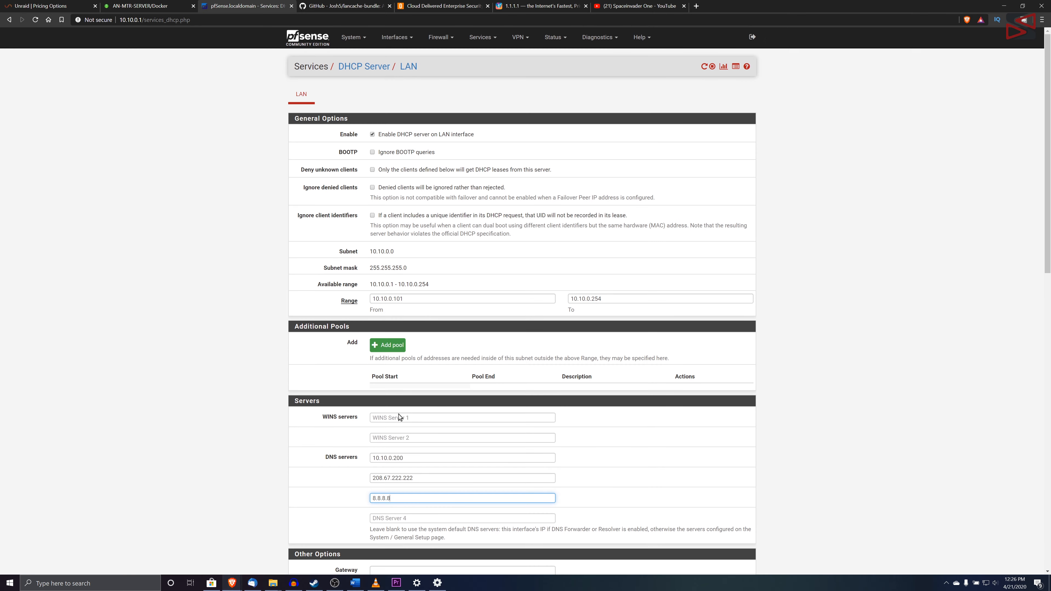
click(313, 38)
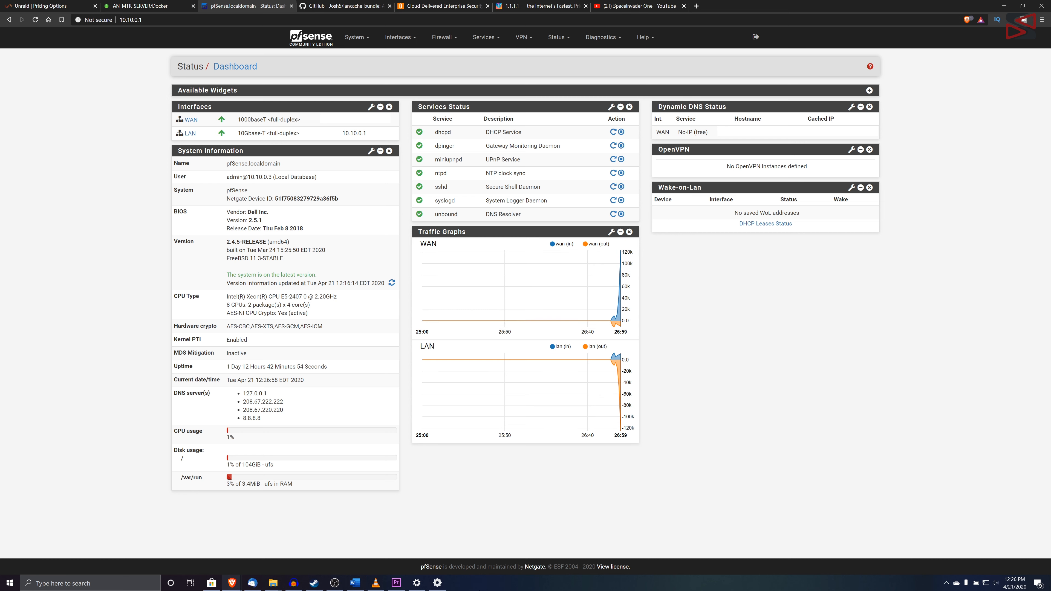
Open the Windows network settings and show the list of network adapters.
right_click(985, 583)
click(986, 574)
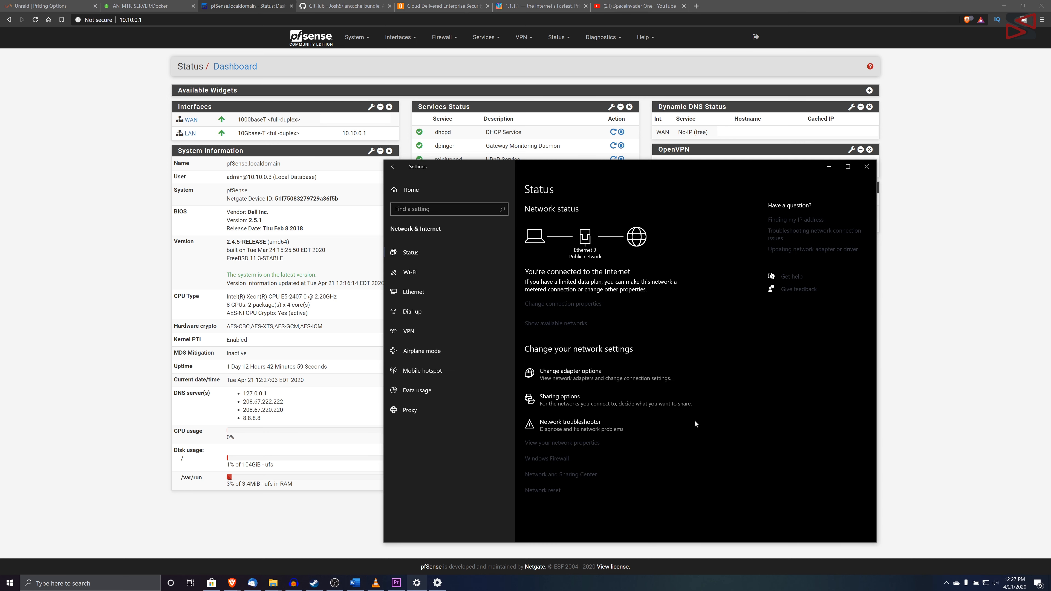
click(570, 371)
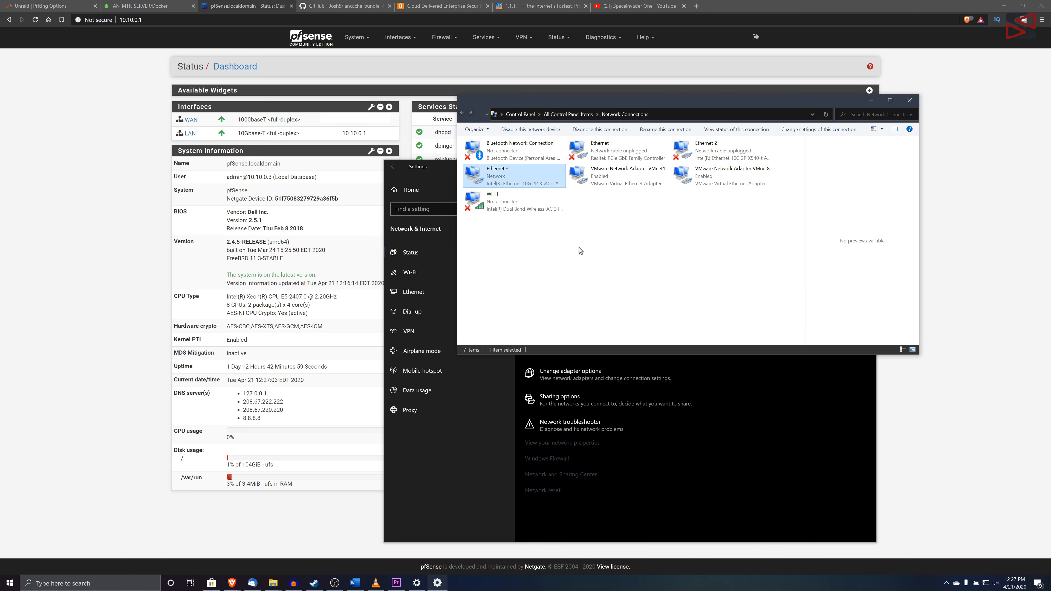
Try 10.10.0.200 as preferred and 8.8.8.8 as alternate DNS server in the Ethernet 3 IPv4 properties, and discard the changes.
right_click(495, 177)
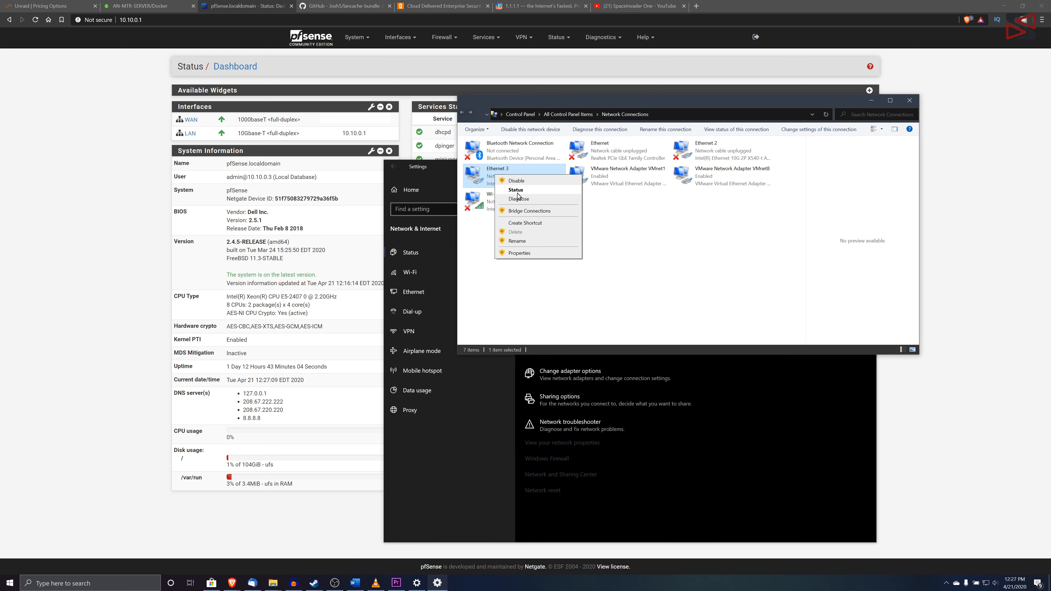
click(519, 253)
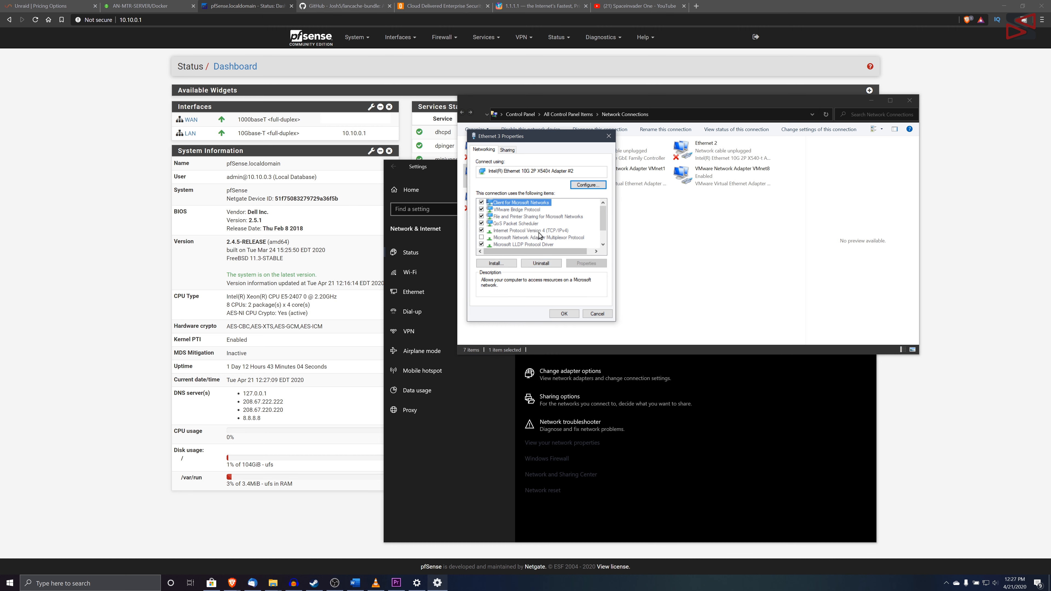
scroll(540, 237, down, 1)
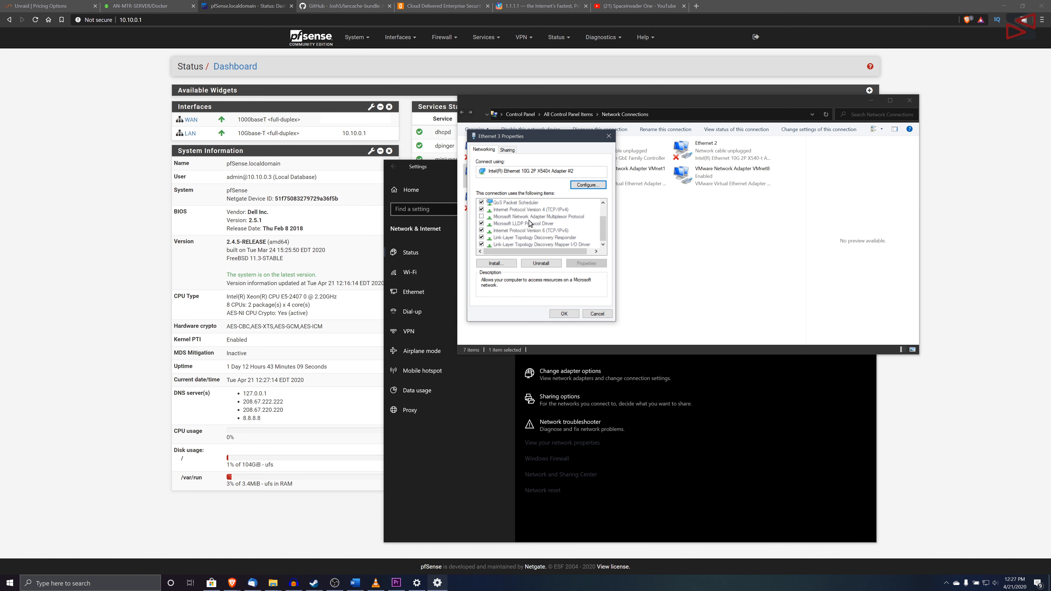
click(533, 209)
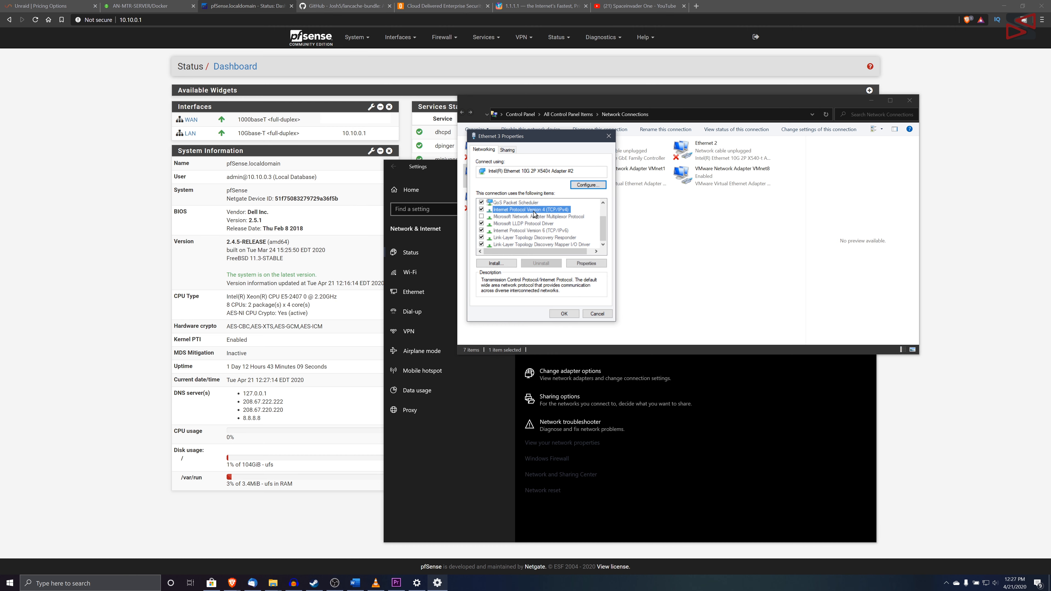
click(587, 263)
click(511, 283)
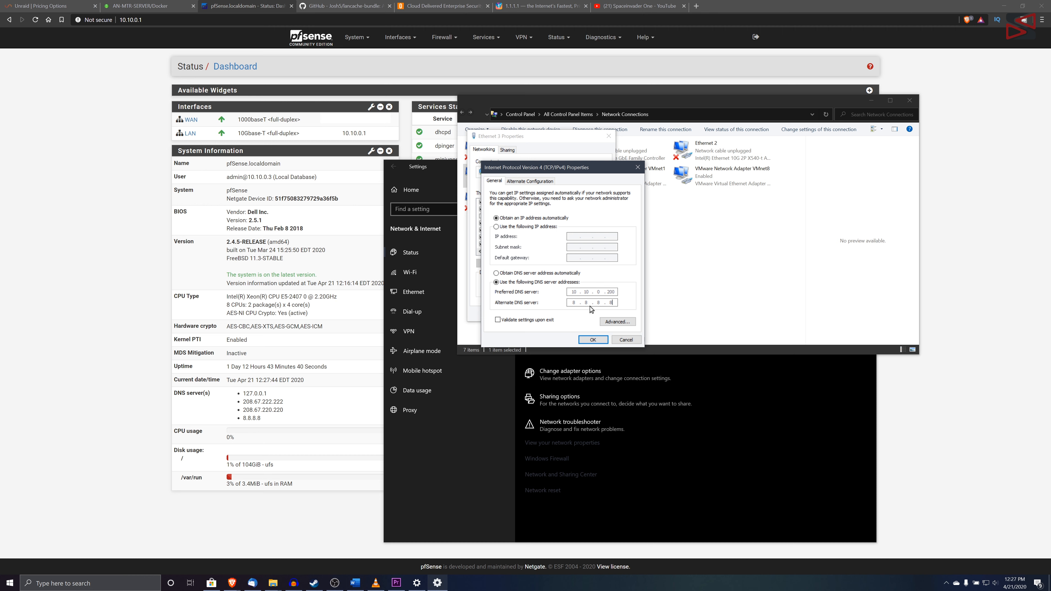
click(626, 340)
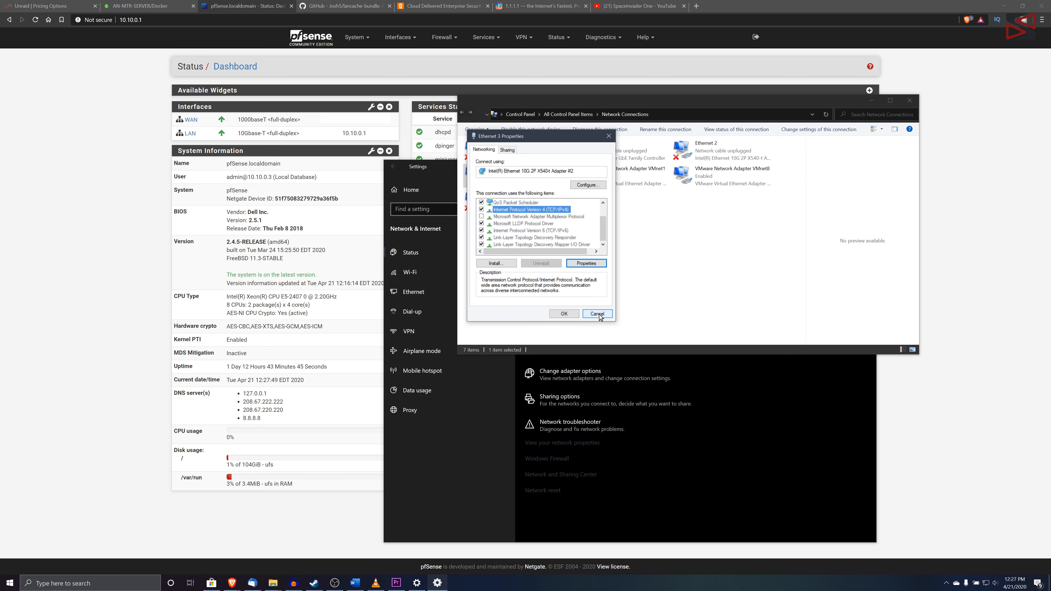
click(604, 315)
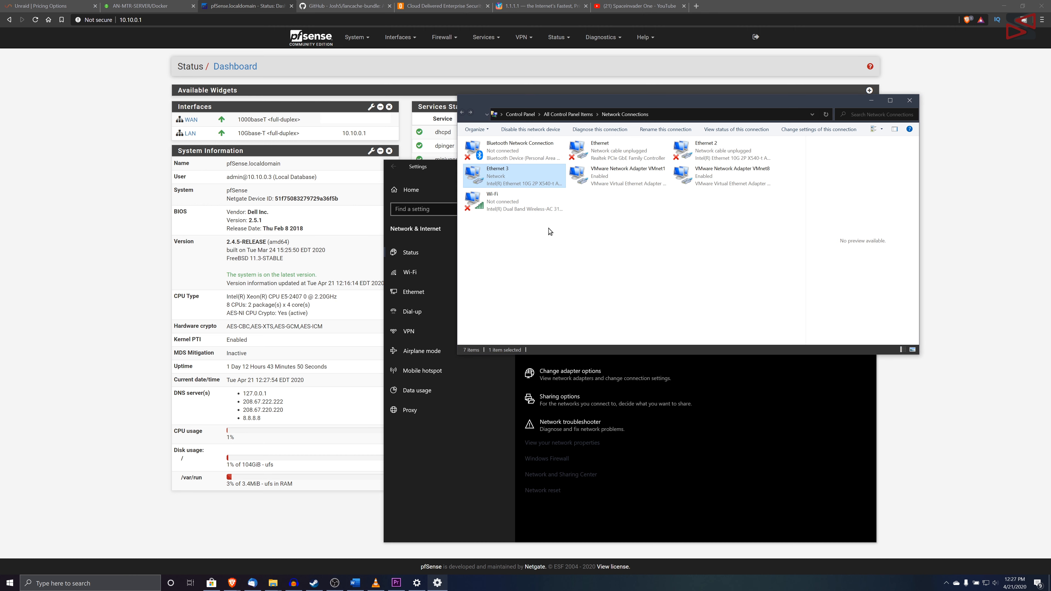
Check the IPv4 DNS servers in the Ethernet 3 connection details, and close the network settings windows.
right_click(503, 175)
click(518, 188)
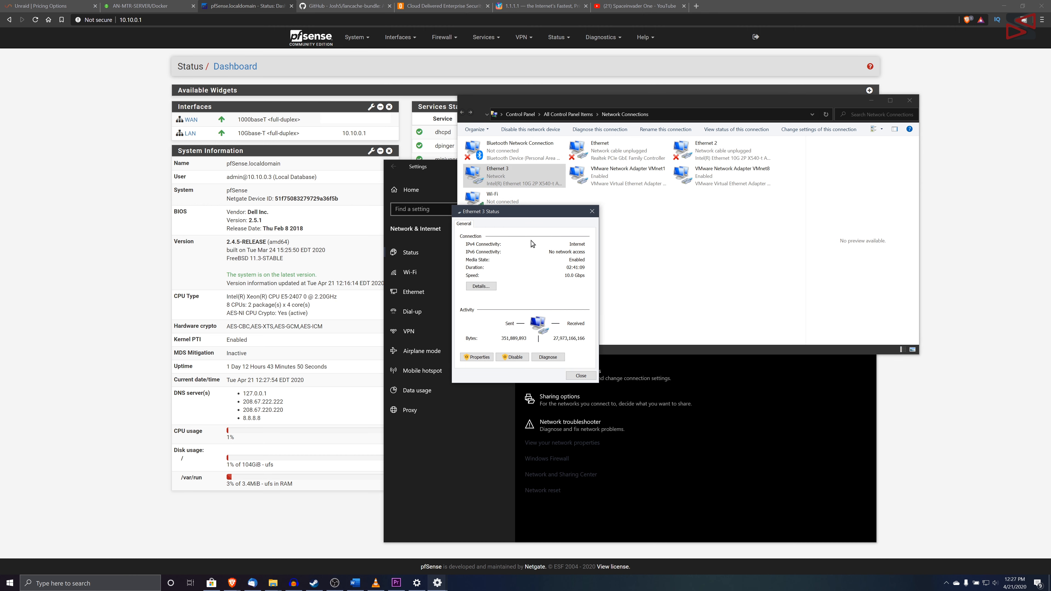
click(488, 286)
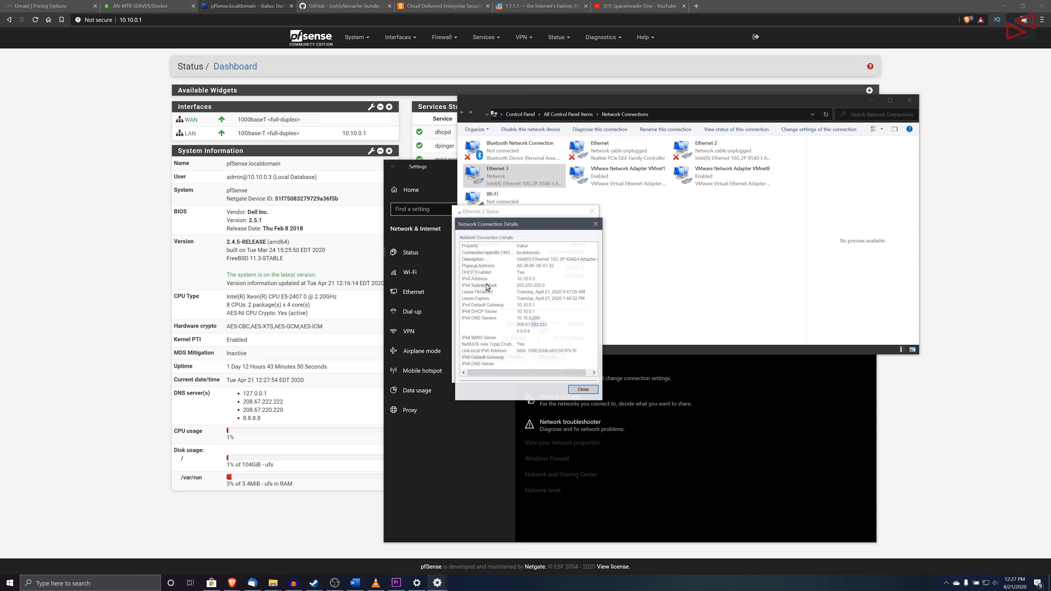
click(526, 321)
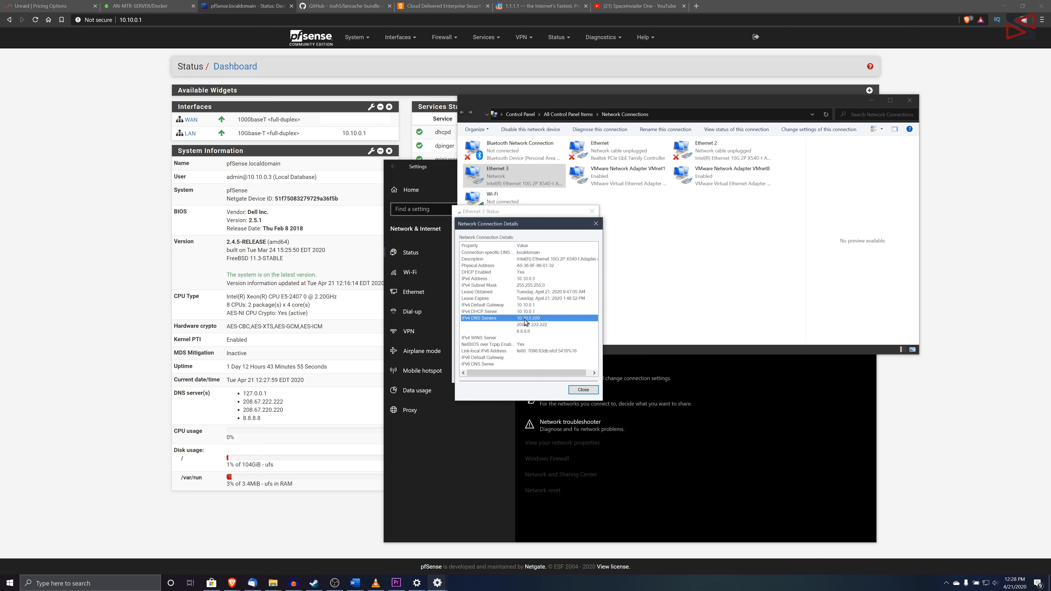
click(583, 390)
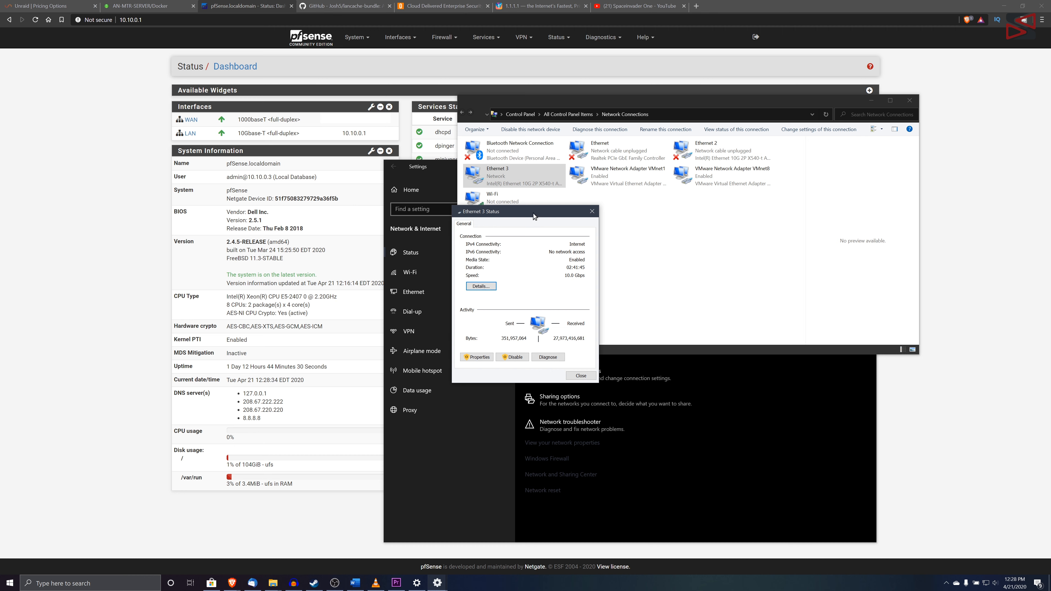
drag(533, 216, 604, 197)
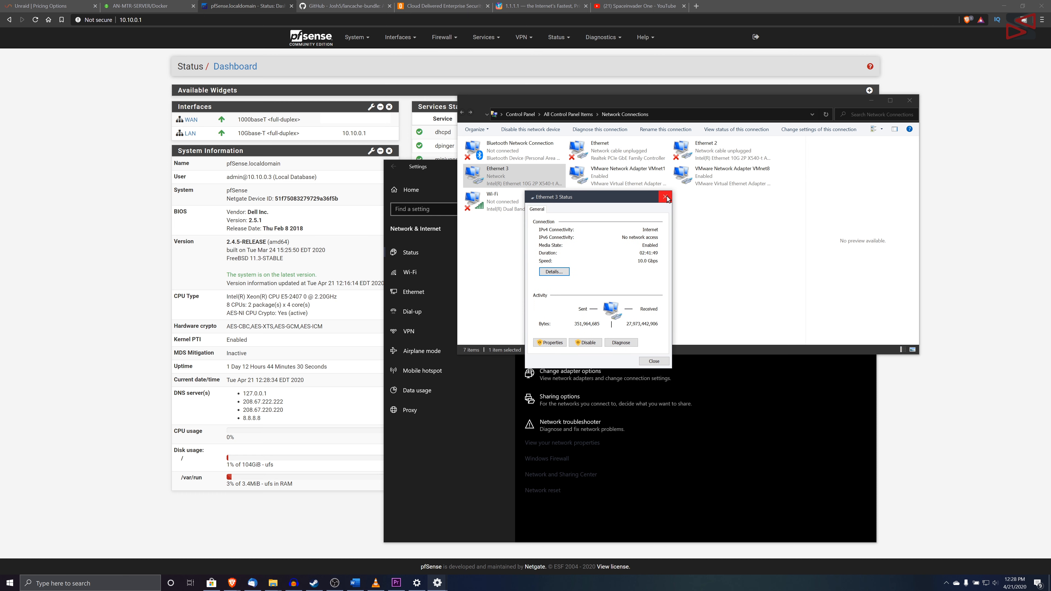
click(657, 362)
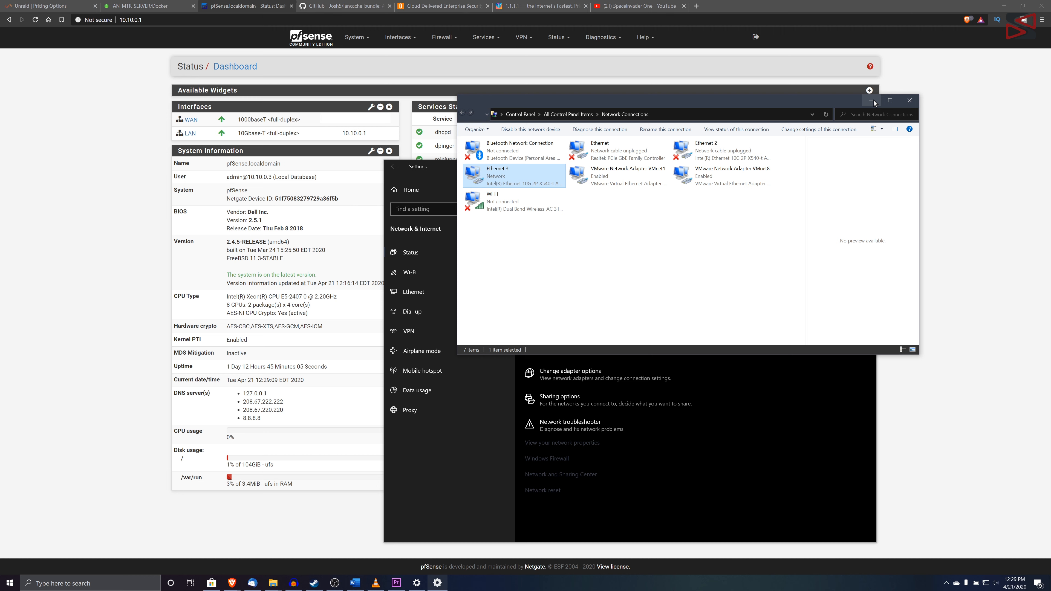
click(910, 100)
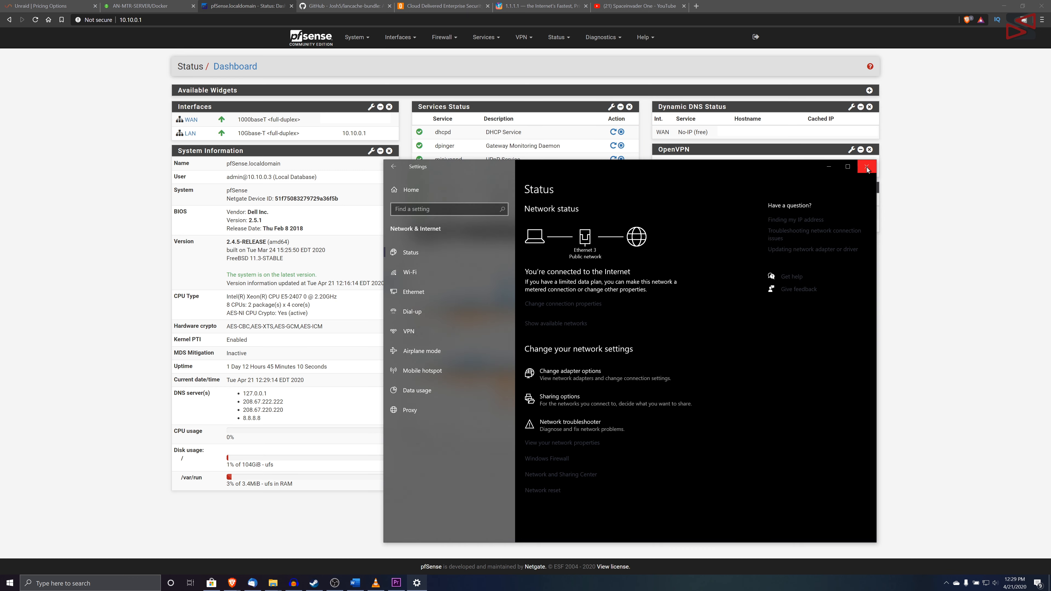
click(867, 167)
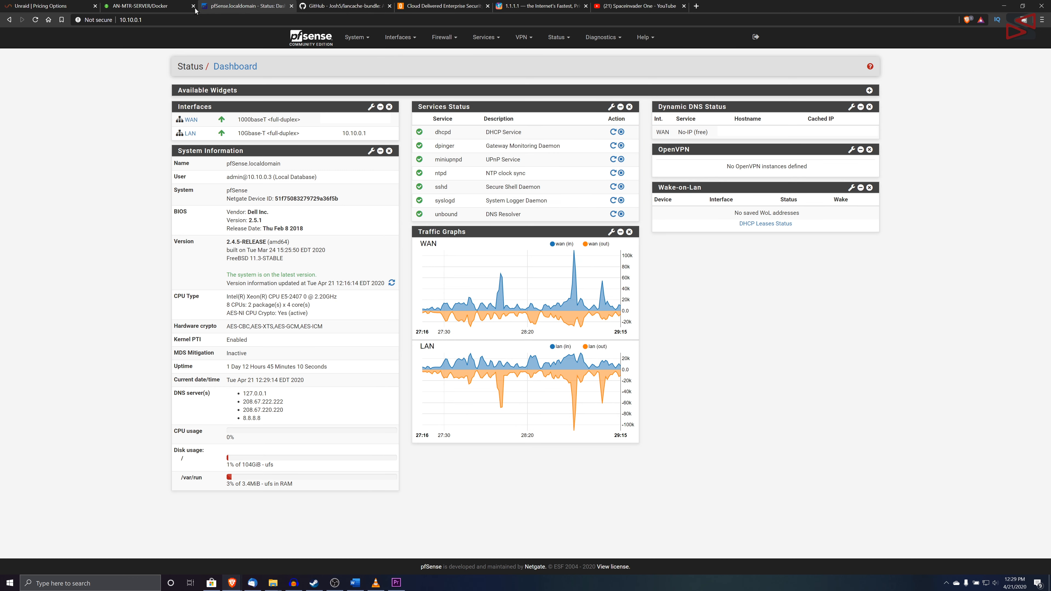
click(149, 6)
click(237, 5)
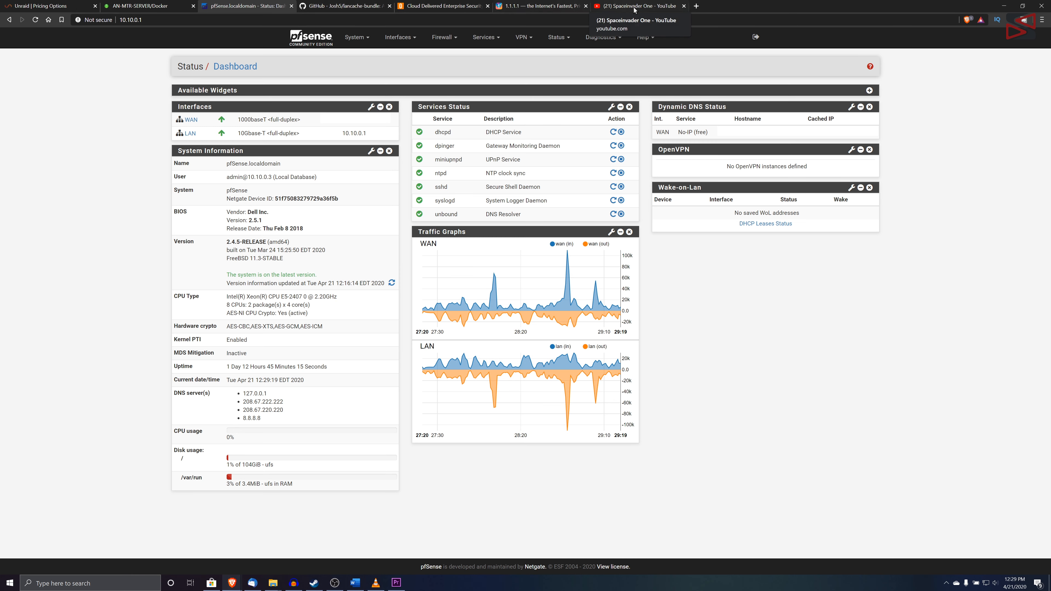
Switch to Steam, install Rocket League under D:\SteamLibrary with its licence agreement accepted, and show the download progress.
click(1005, 9)
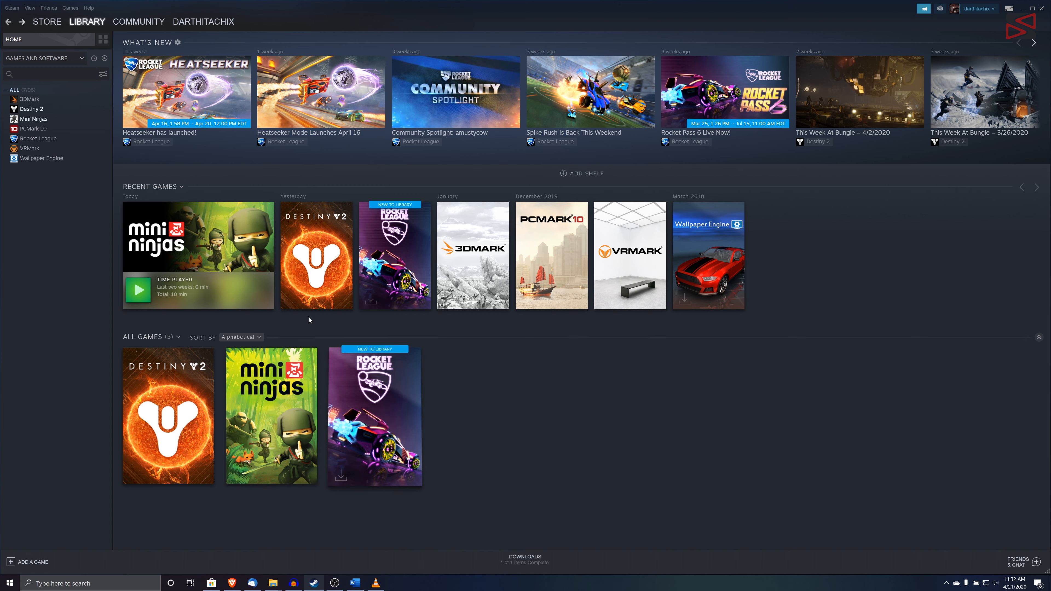
click(42, 138)
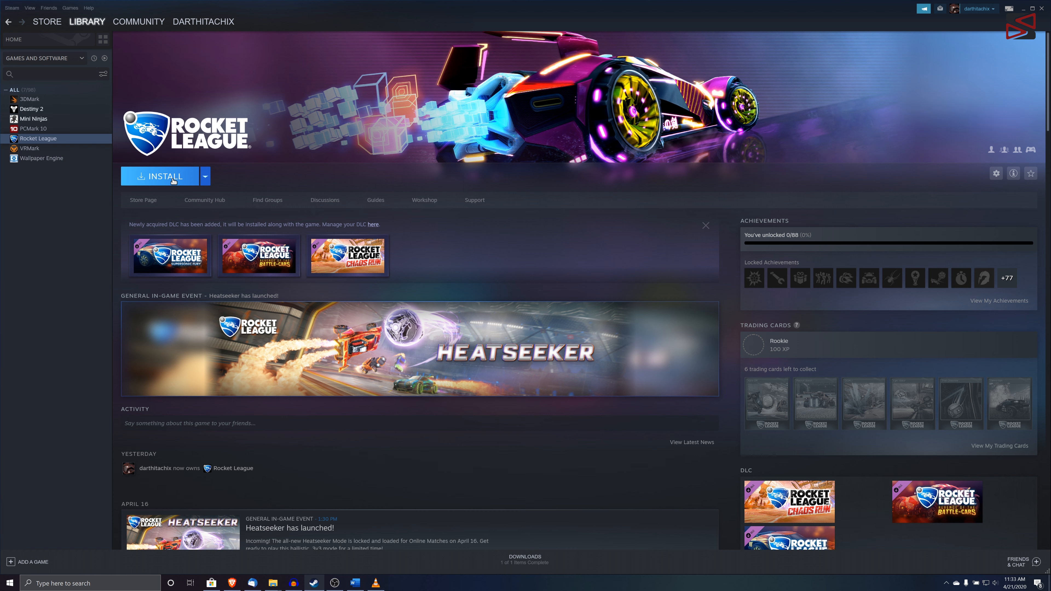
click(173, 179)
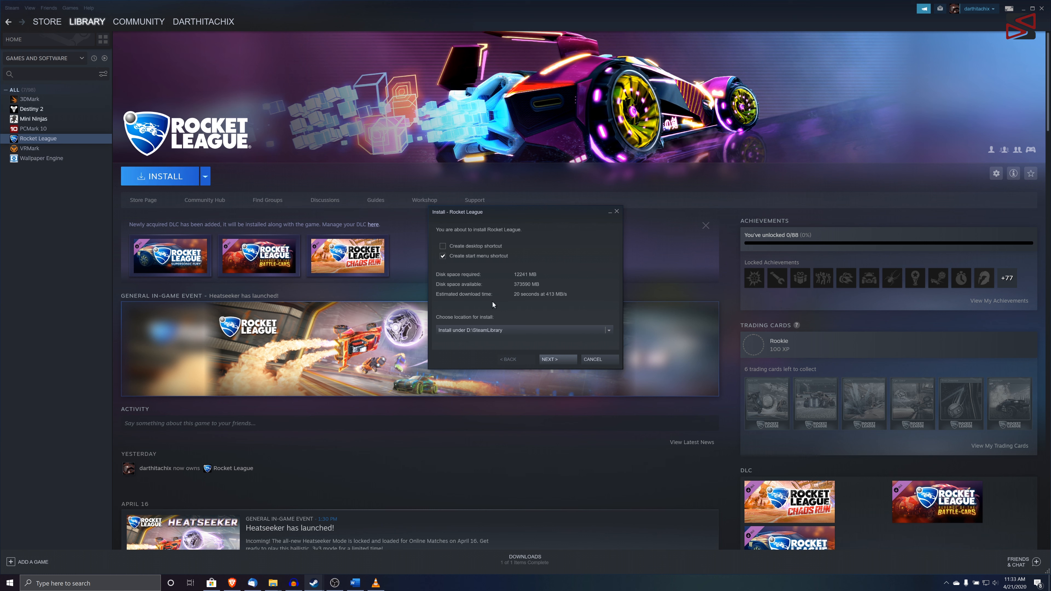
click(559, 359)
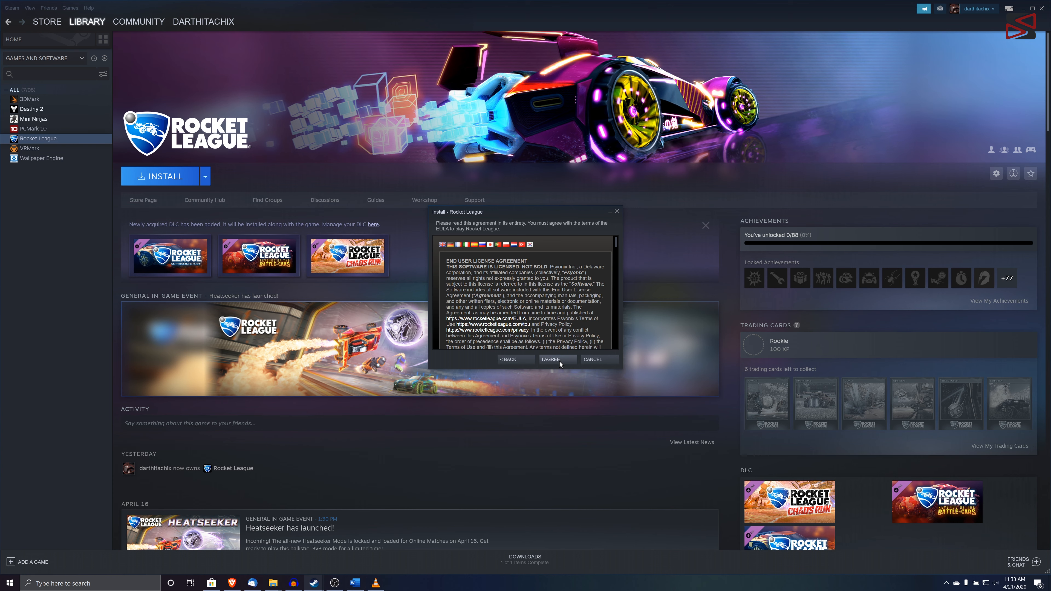
click(559, 359)
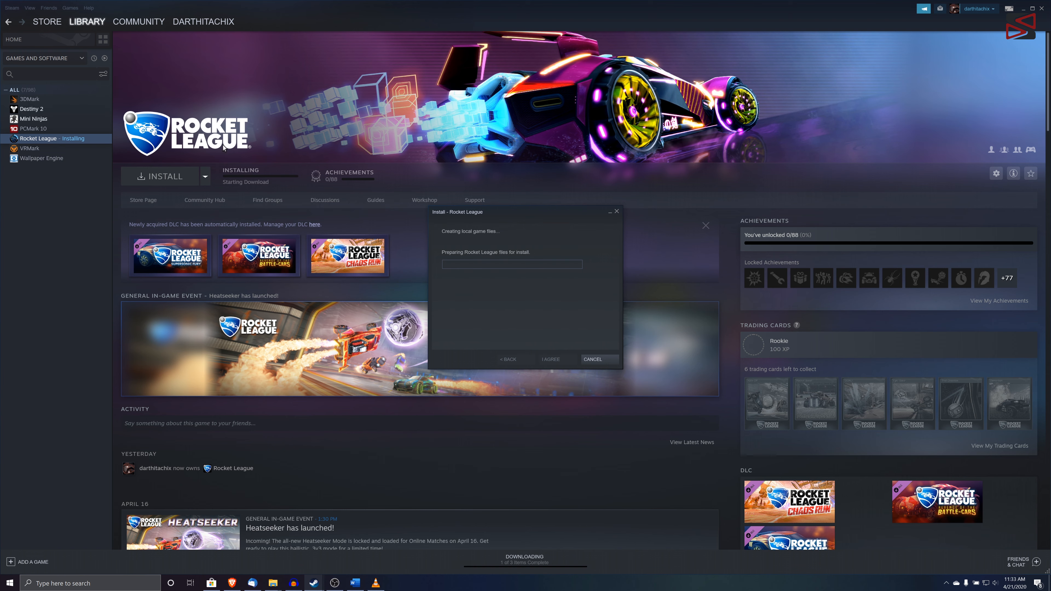
click(275, 177)
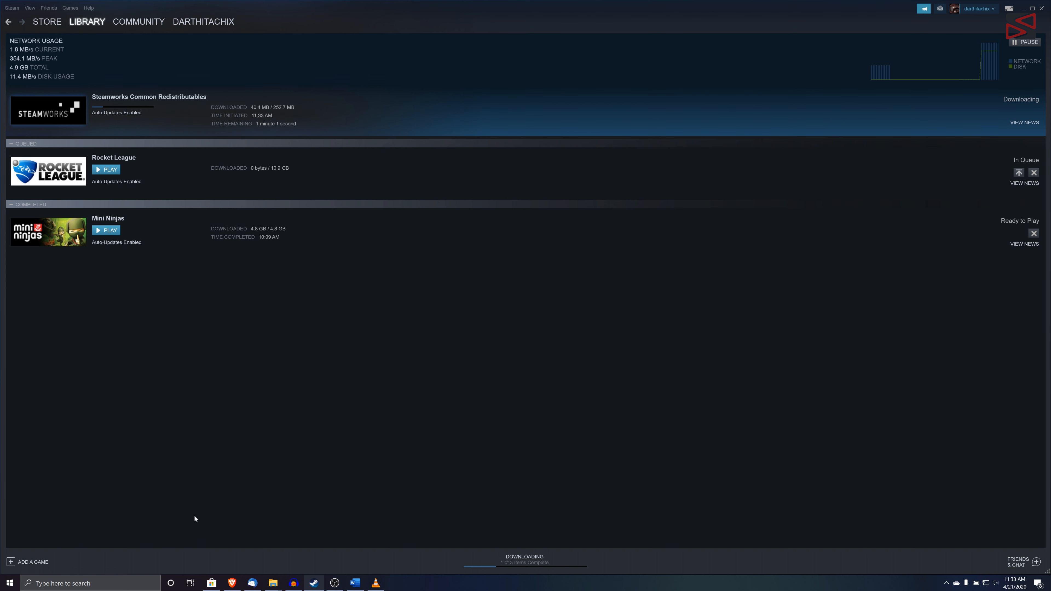
Switch to File Explorer, open the cache folder inside steamcache on the server, and refresh it to check the folders' modification times.
mouse_move(275, 587)
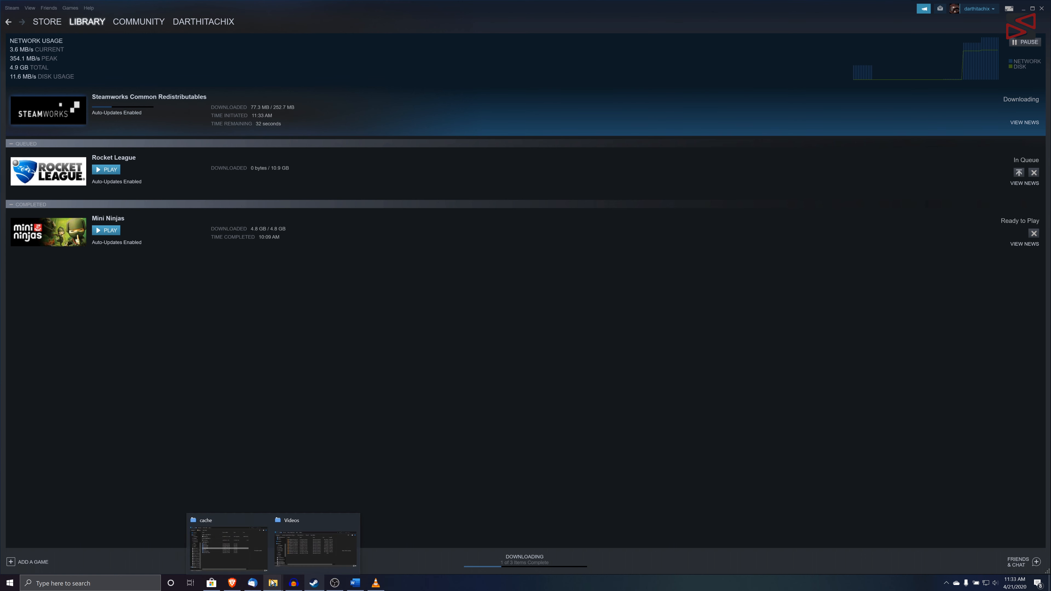
click(245, 550)
double_click(657, 236)
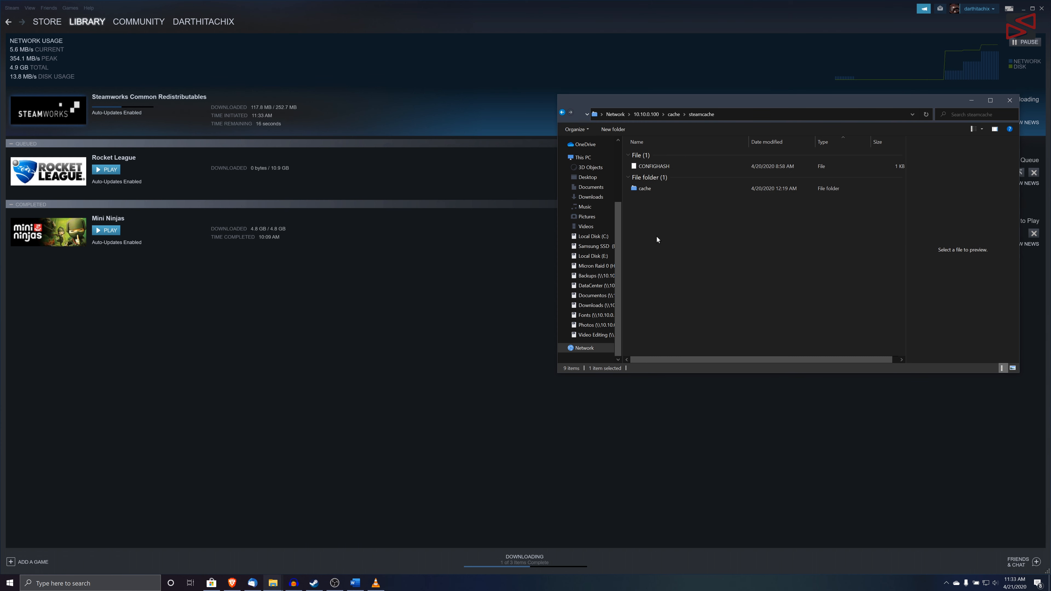
double_click(657, 189)
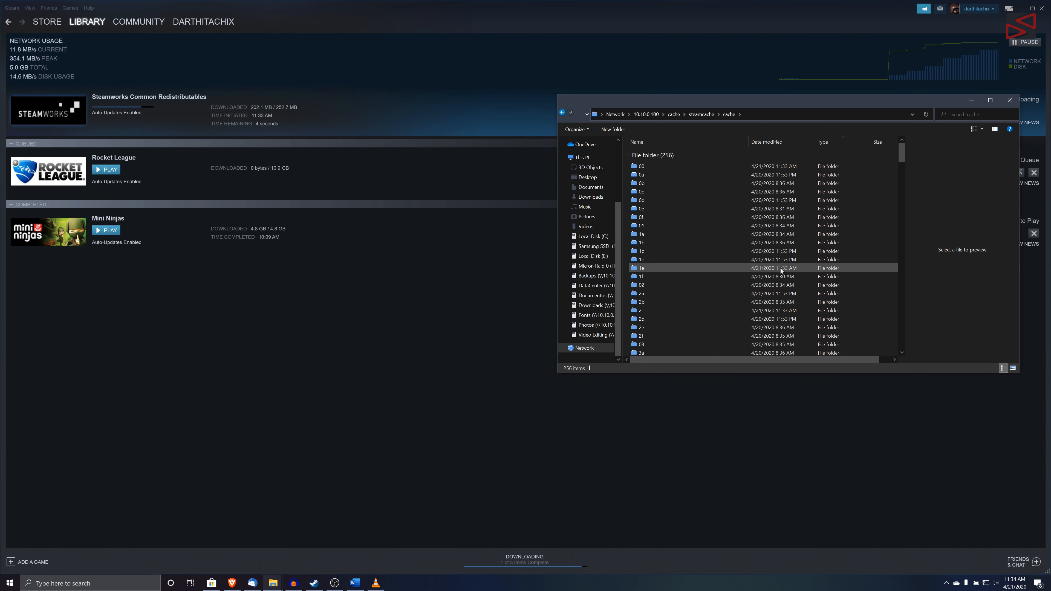
right_click(707, 214)
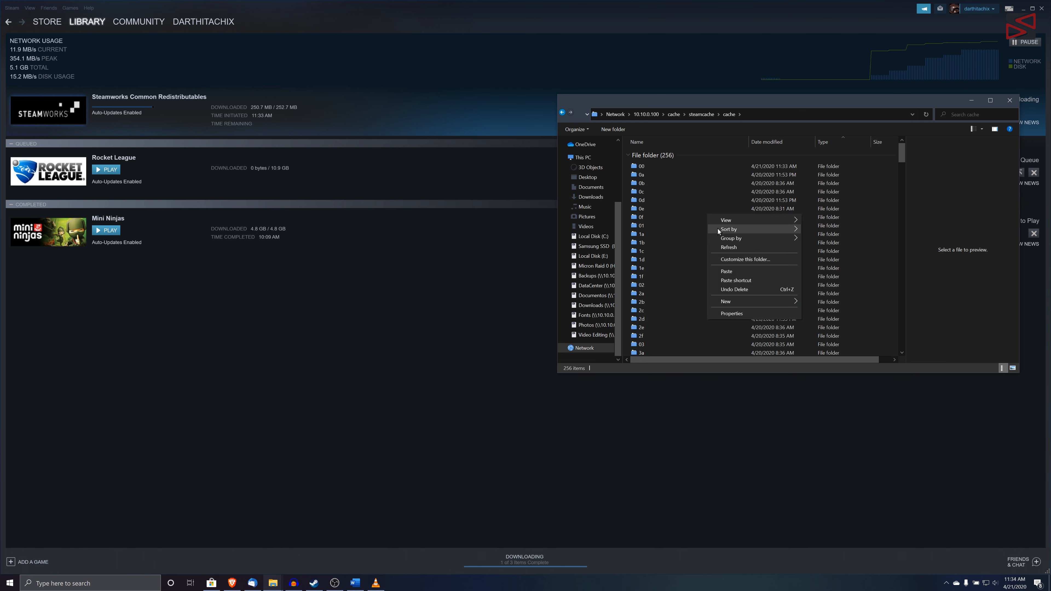
click(730, 247)
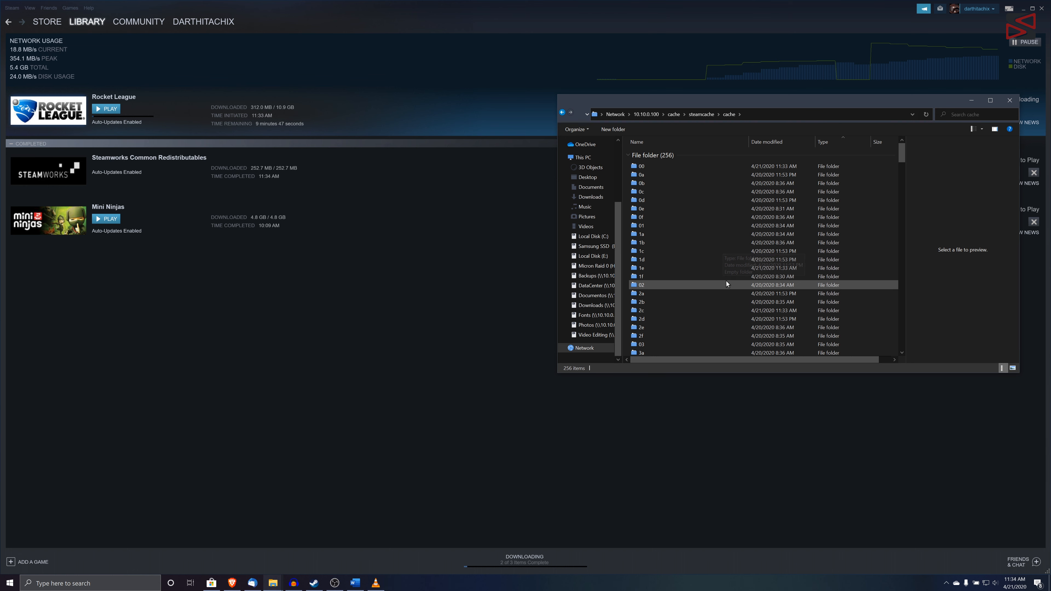
right_click(713, 253)
click(739, 286)
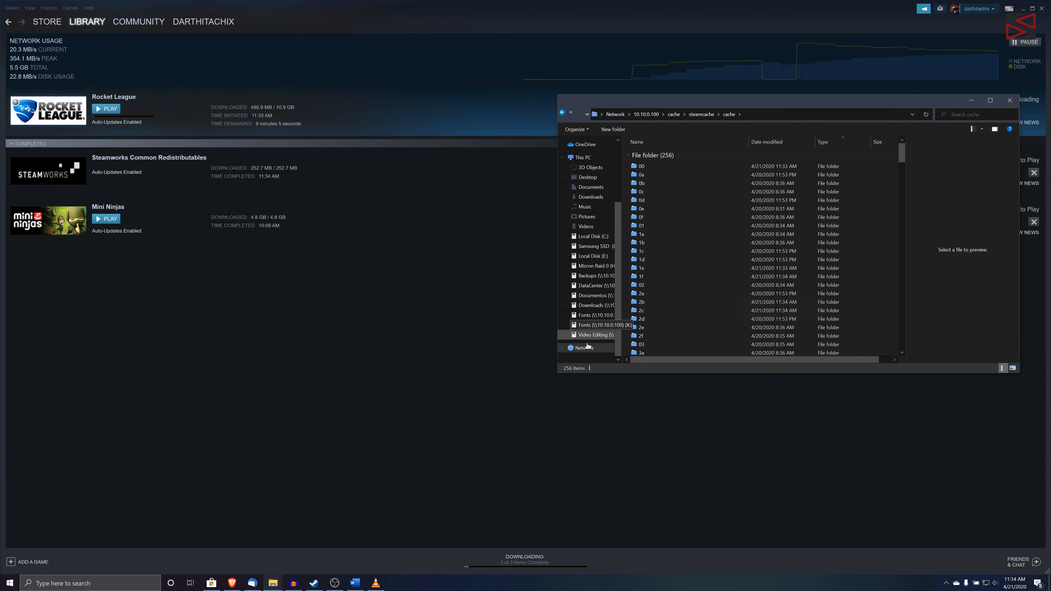
Switch back to the browser and show the steamcache share settings on the Unraid server.
click(233, 584)
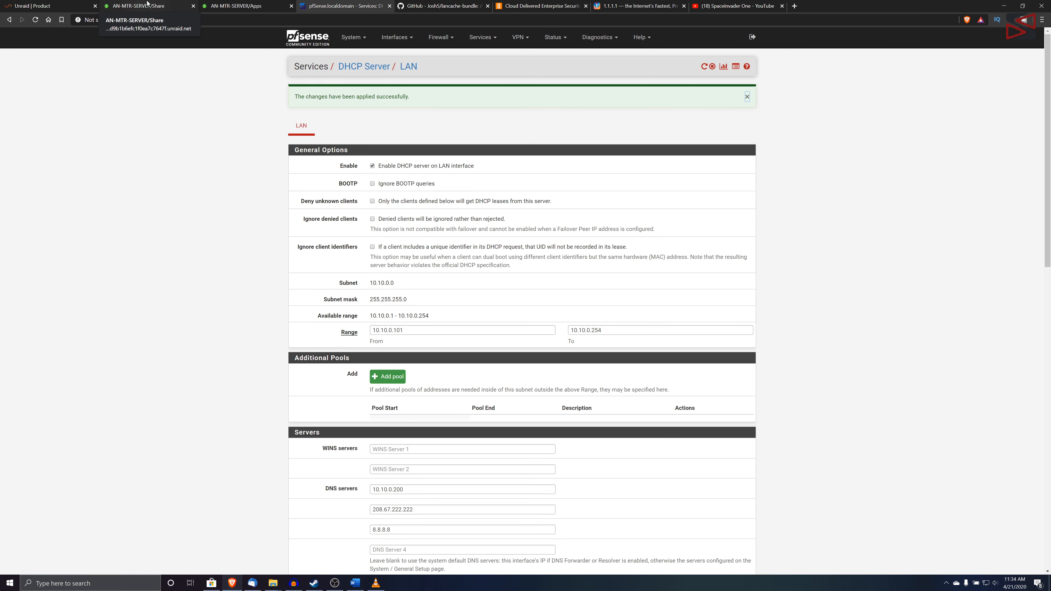
click(147, 5)
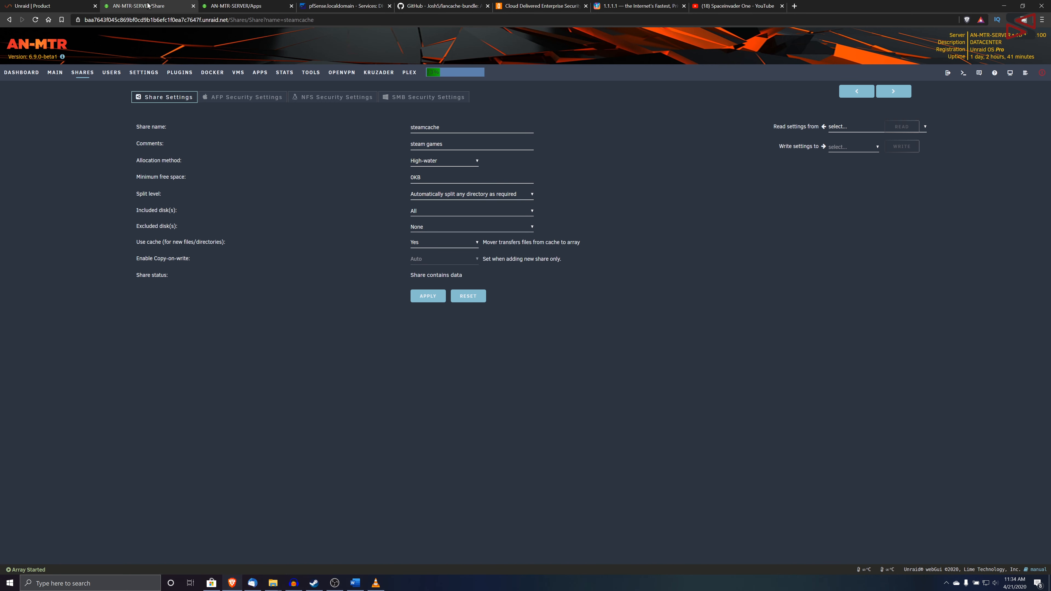
Run docker container stats in a server web terminal, widen the window to read lancache-bundle's CPU and network I/O, and minimize it.
click(963, 74)
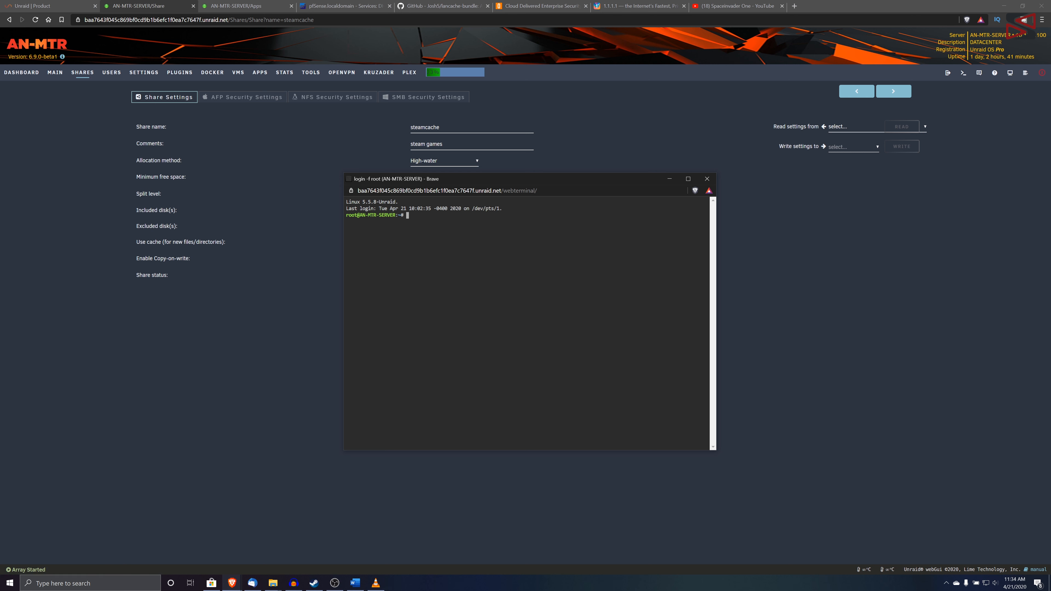
text(cker container stats)
key(Return)
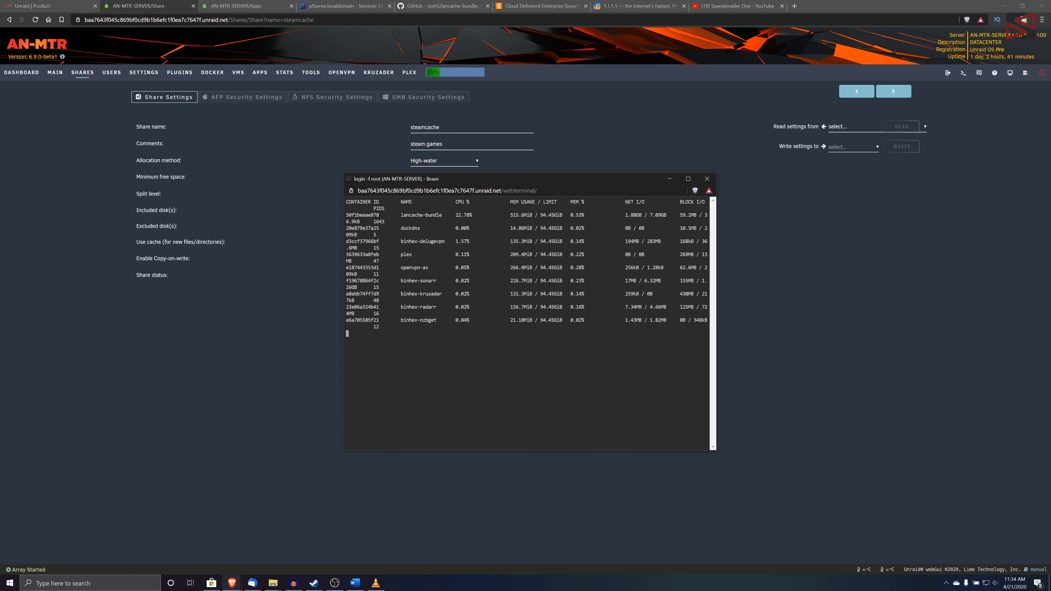
drag(716, 292, 889, 290)
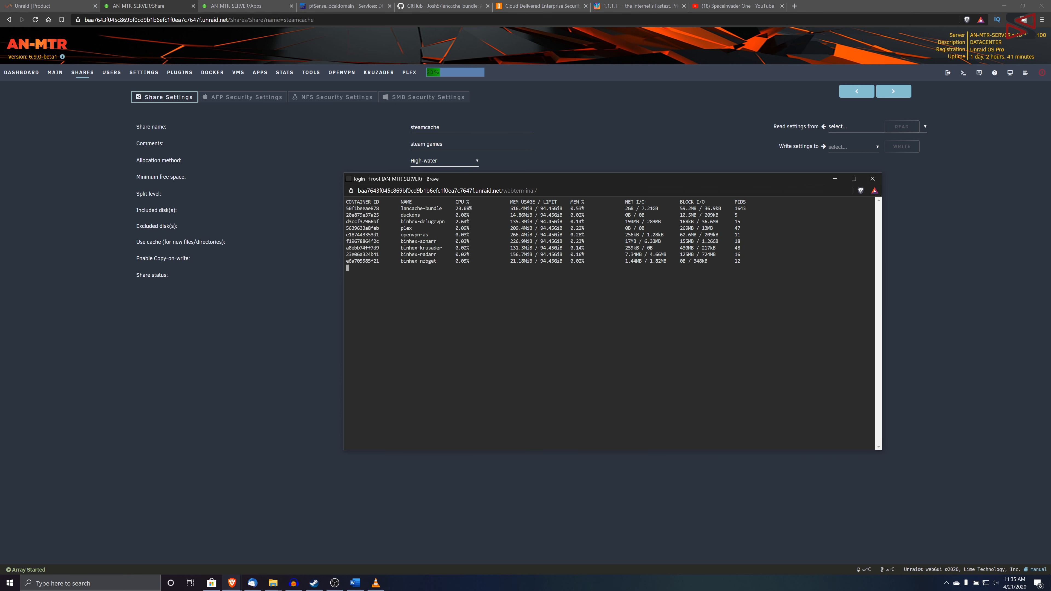
drag(455, 209, 470, 210)
drag(667, 208, 625, 209)
click(834, 179)
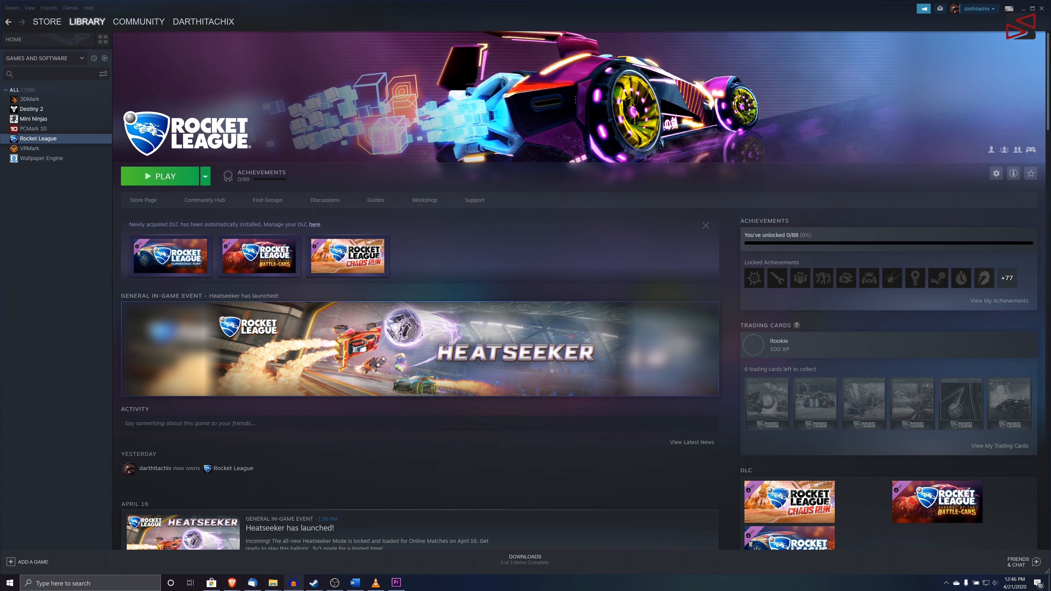
Uninstall Rocket League from this computer through its library entry and confirm the removal.
click(207, 177)
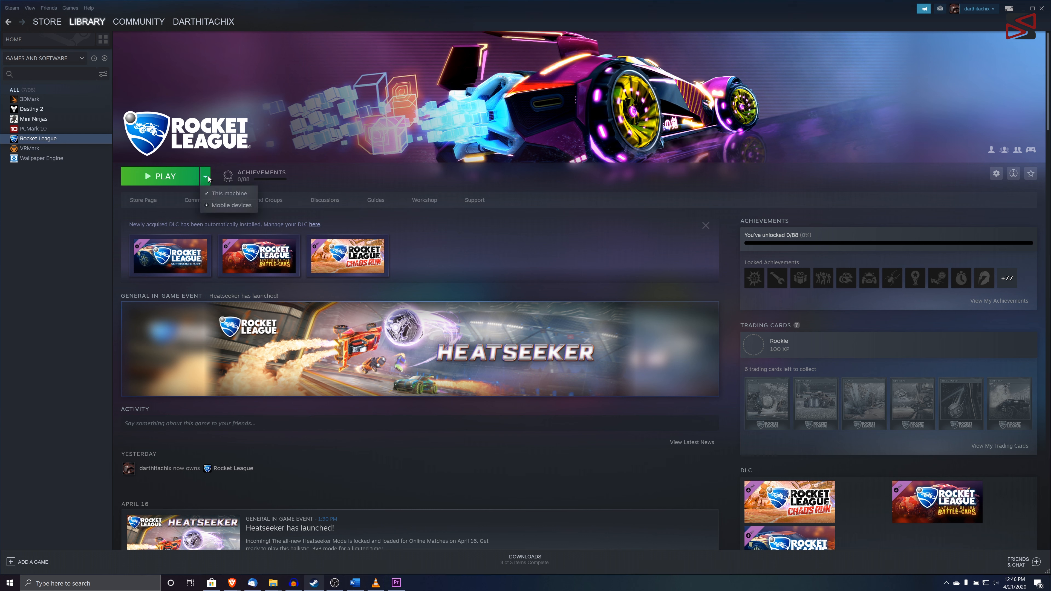
right_click(57, 140)
mouse_move(88, 184)
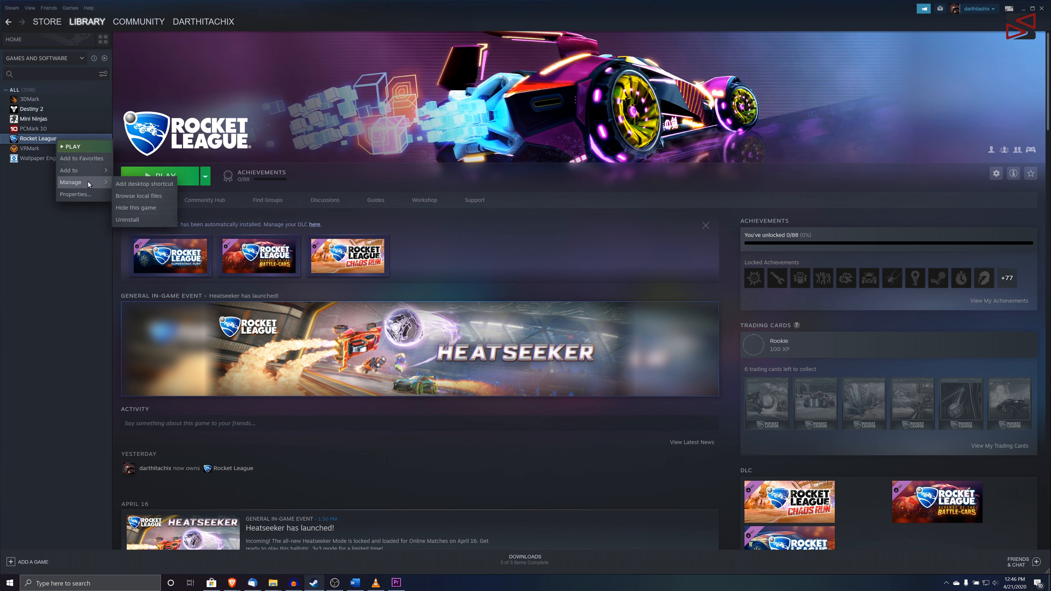
click(134, 222)
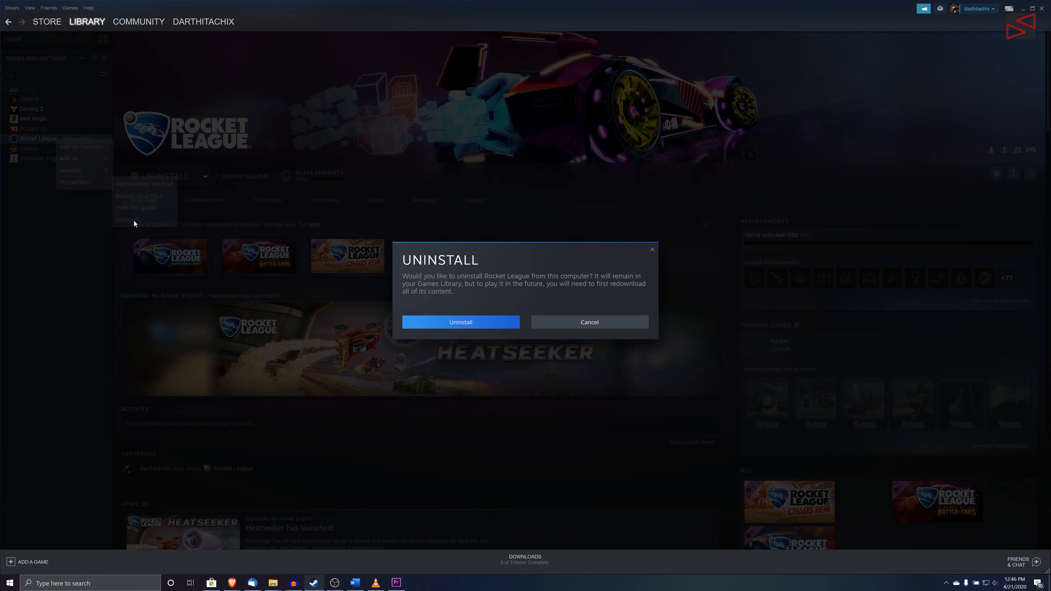
click(472, 322)
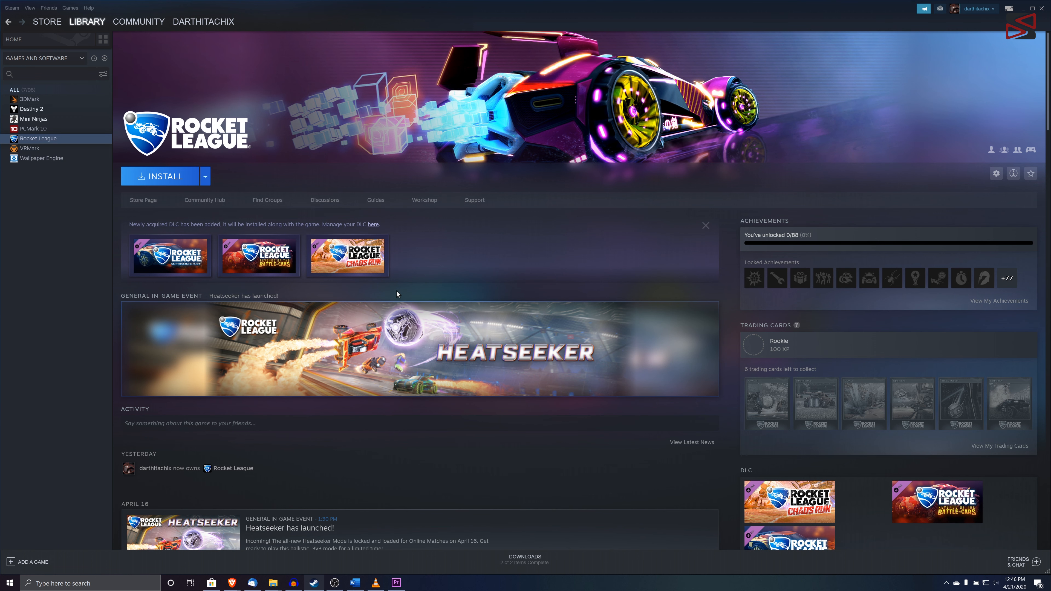
Install Rocket League again under D:\SteamLibrary with a start menu shortcut, and accept its end user license agreement.
mouse_move(83, 30)
click(175, 177)
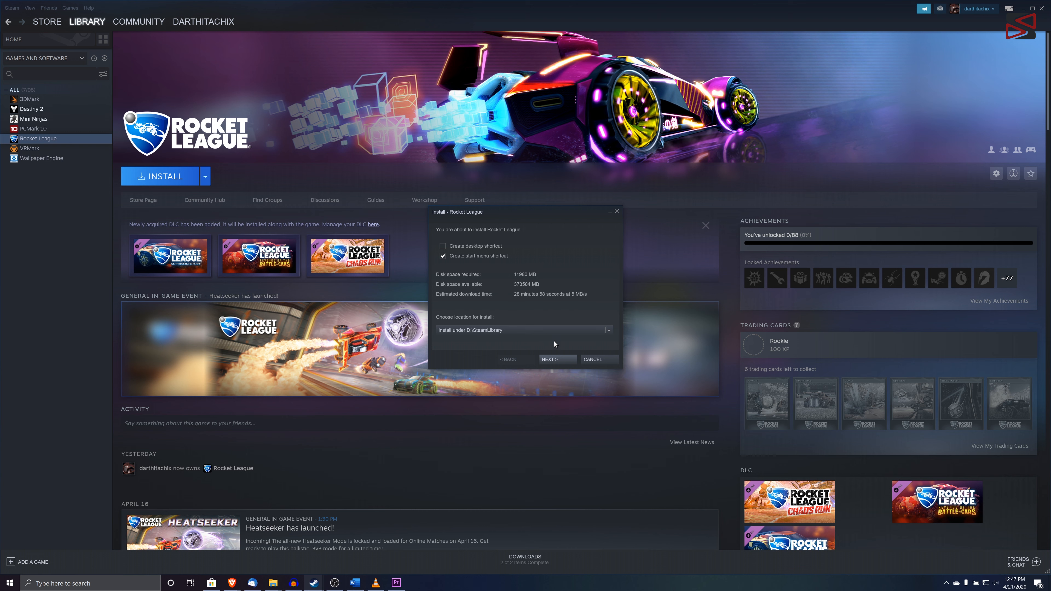
click(558, 359)
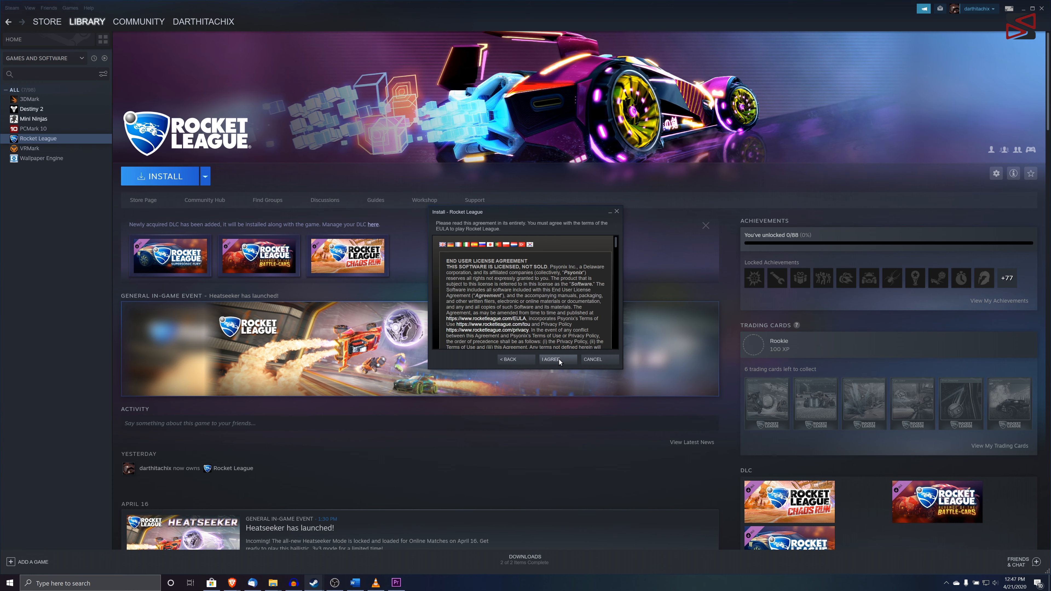
click(557, 360)
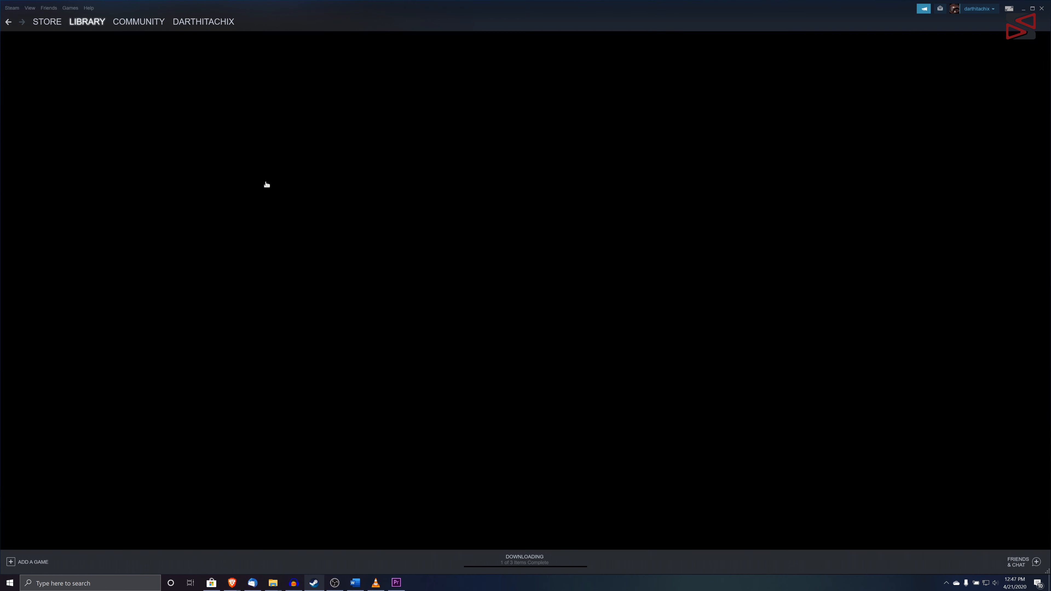